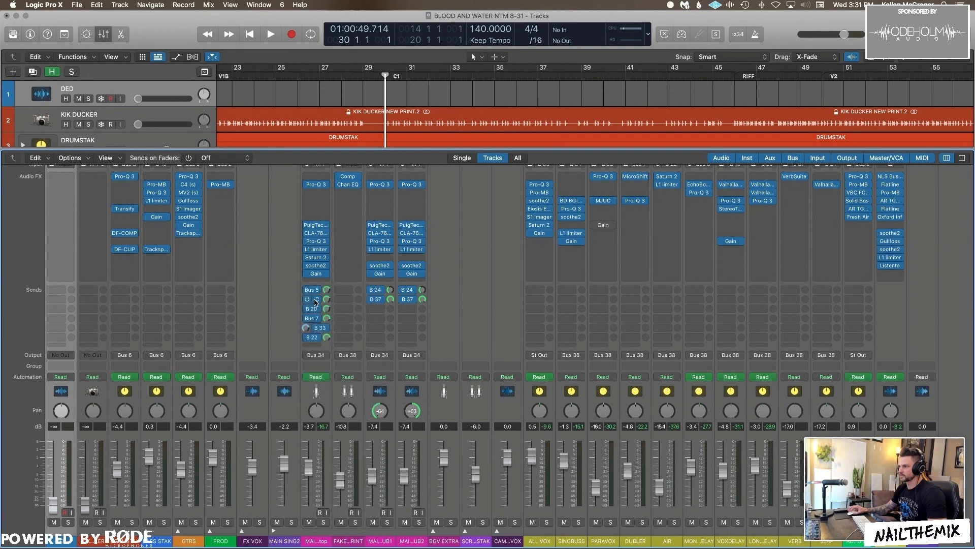
- Check which effect buses the sends on the MAIN SING top channel feed, including the long delay and air returns
left_click(321, 288)
left_click(317, 309)
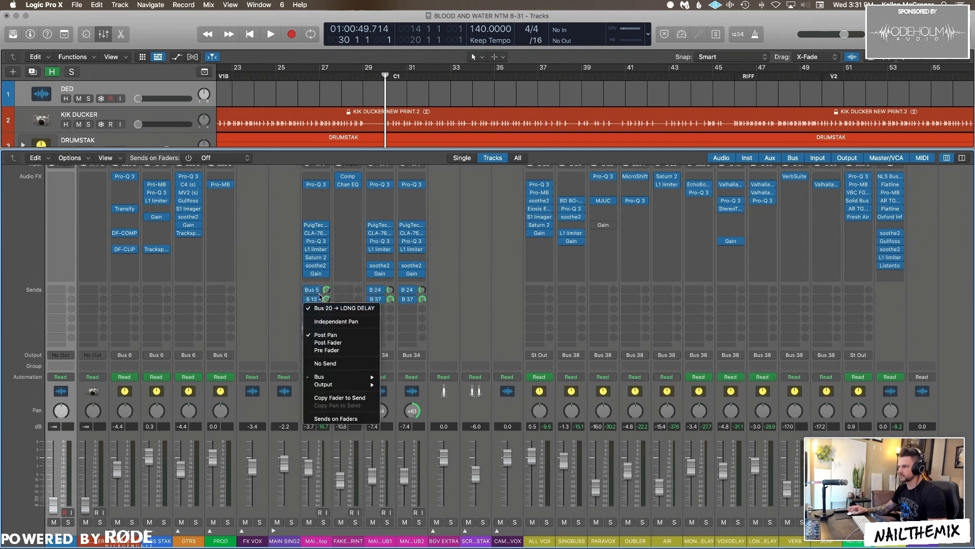
left_click(321, 299)
left_click(318, 319)
left_click(321, 308)
left_click(326, 329)
left_click(323, 320)
left_click(313, 338)
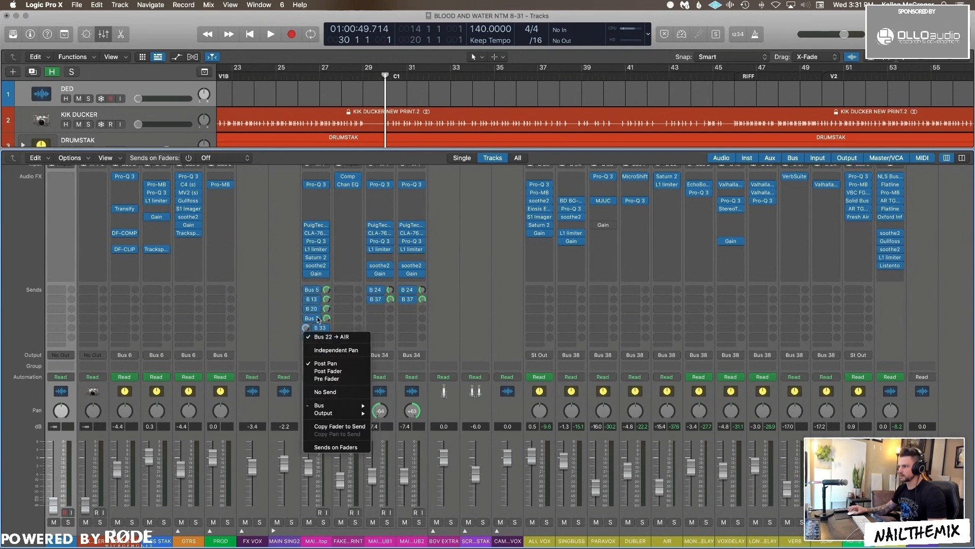
left_click(328, 484)
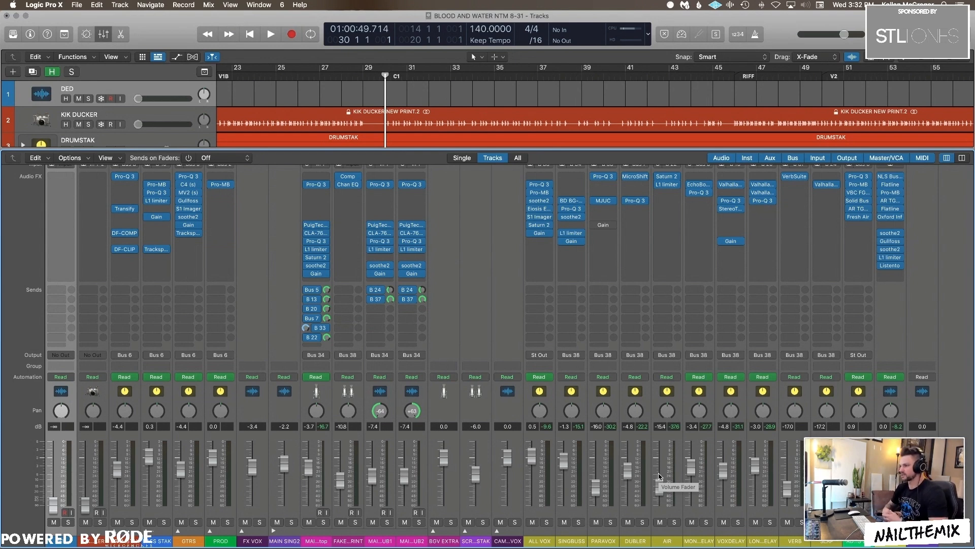
- Examine the AIR channel's Saturn 2 settings, comparing the lower and upper bands and their crossover frequency
left_click(667, 179)
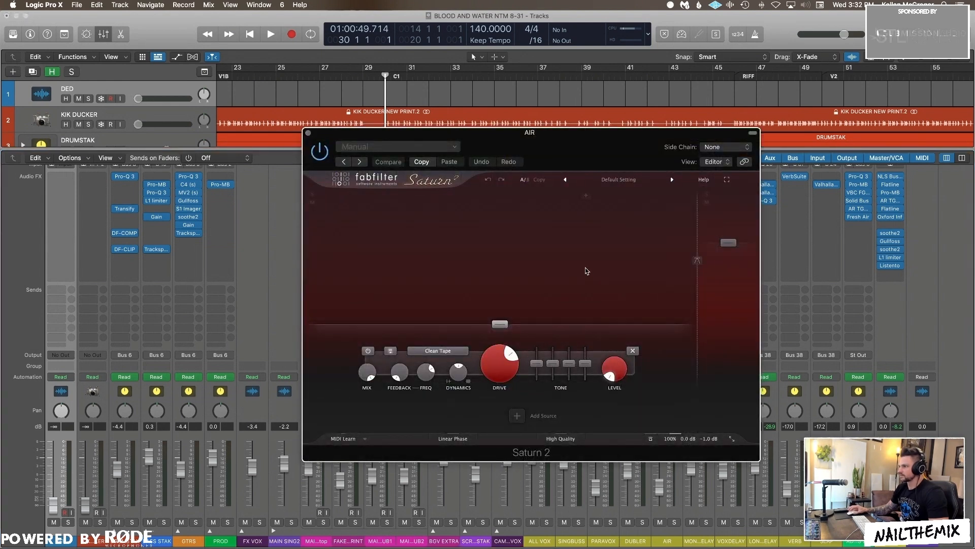
left_click(368, 350)
left_click(722, 300)
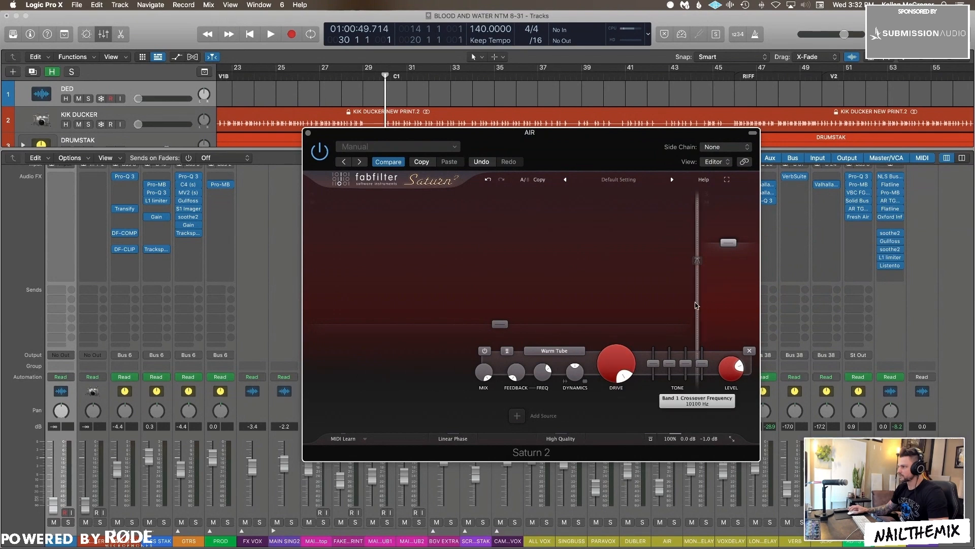
mouse_move(697, 306)
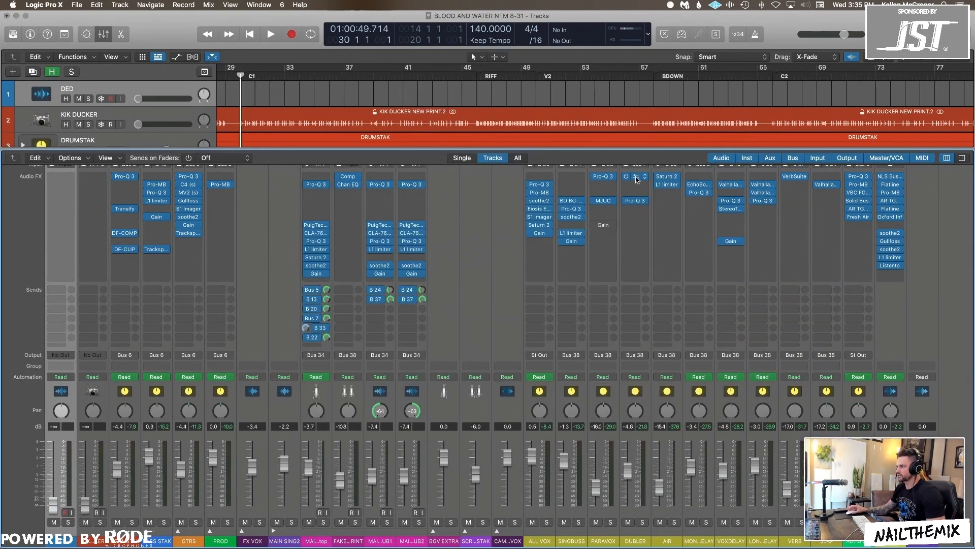
- Examine the MicroShift settings and the Pro-Q 3 filter curve on the DUBLER channel
left_click(636, 179)
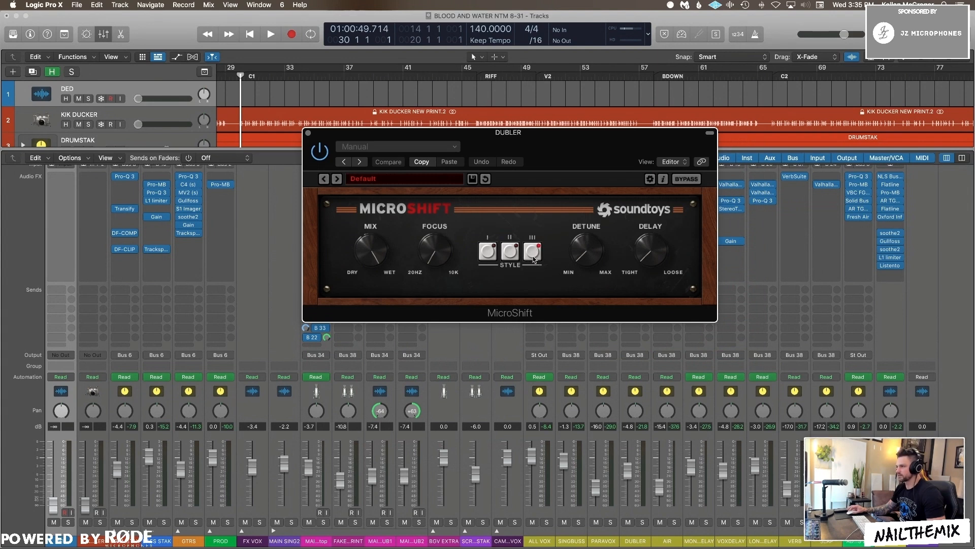
left_click(309, 133)
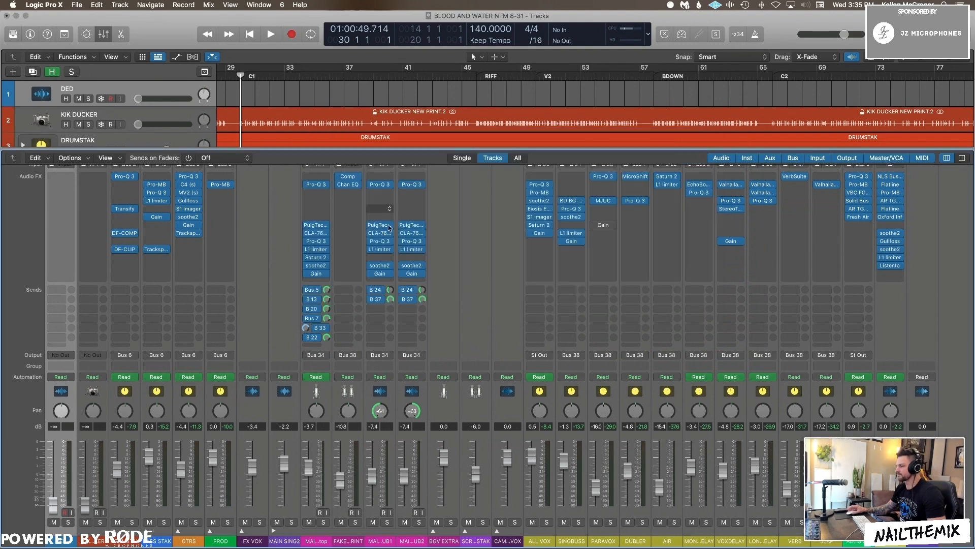
left_click(635, 201)
mouse_move(663, 269)
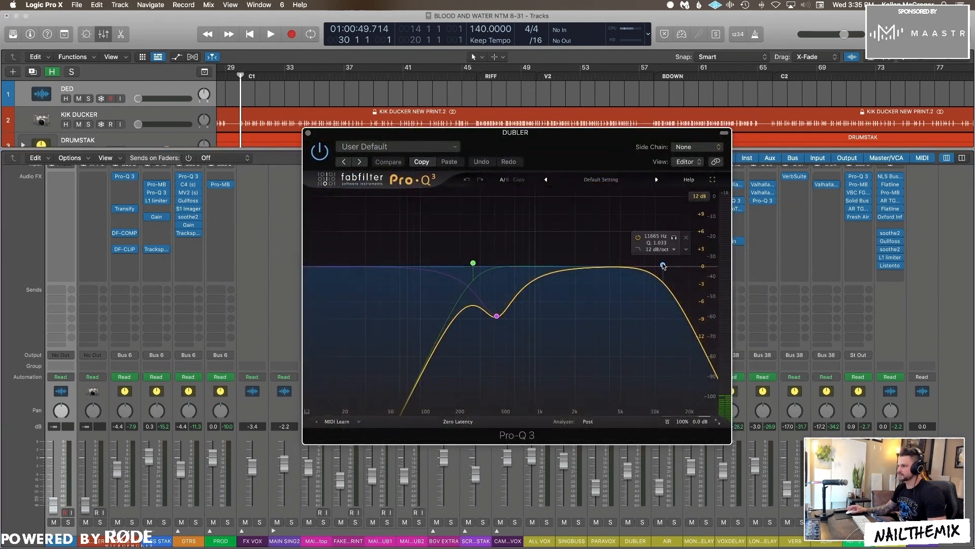
mouse_move(492, 272)
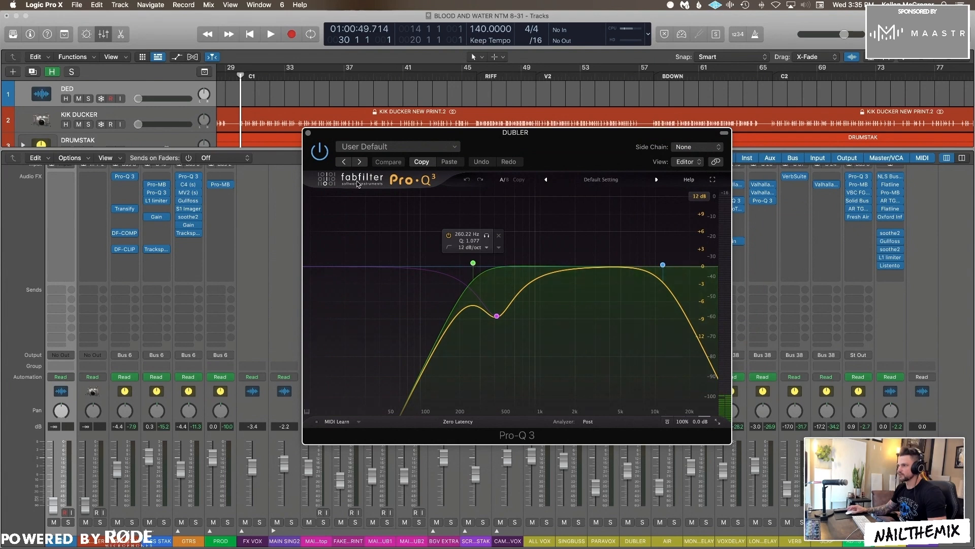
left_click(308, 133)
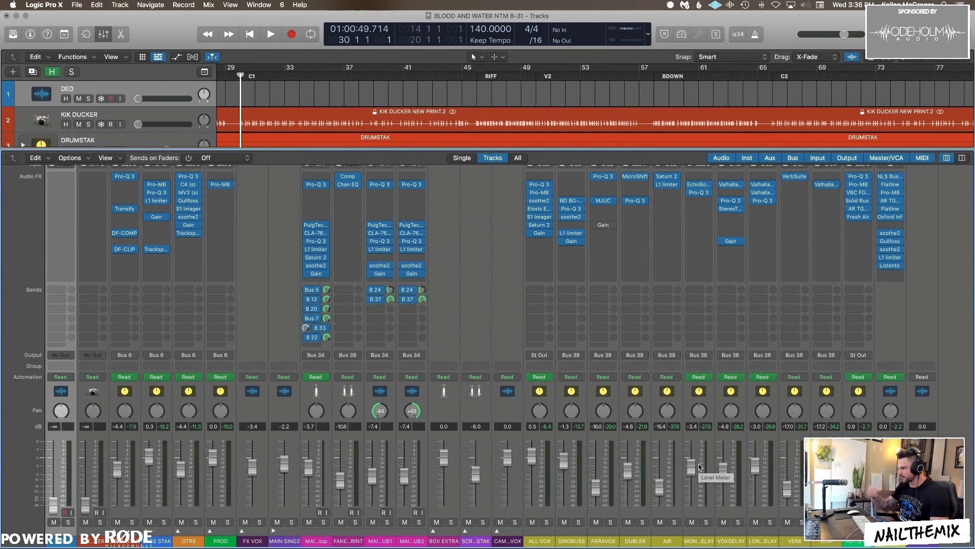
- Examine the mute automation of the MONO DELAY, VOXDELAY and LONG DELAY tracks in the arrangement
left_click(317, 292)
left_click(320, 282)
key("x")
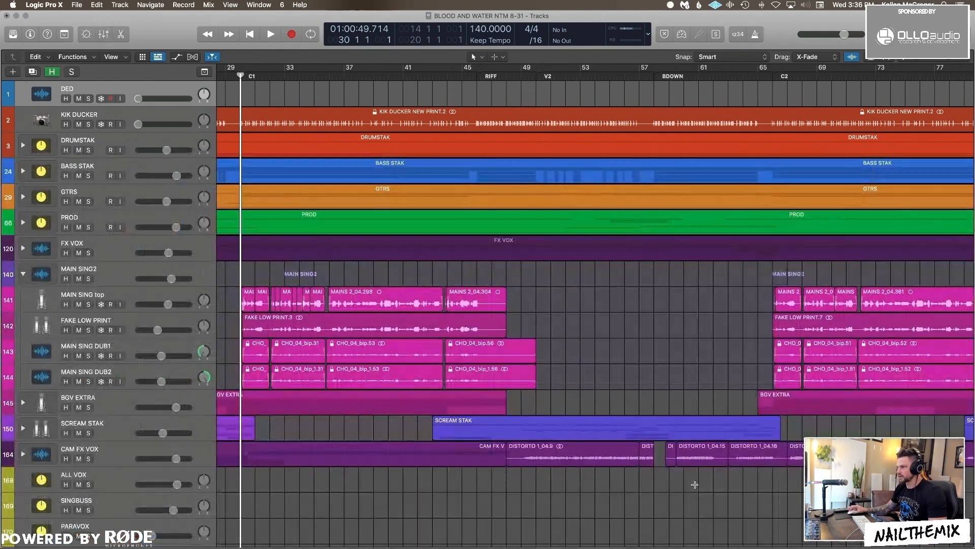
scroll(437, 431, "down", 10)
key("a")
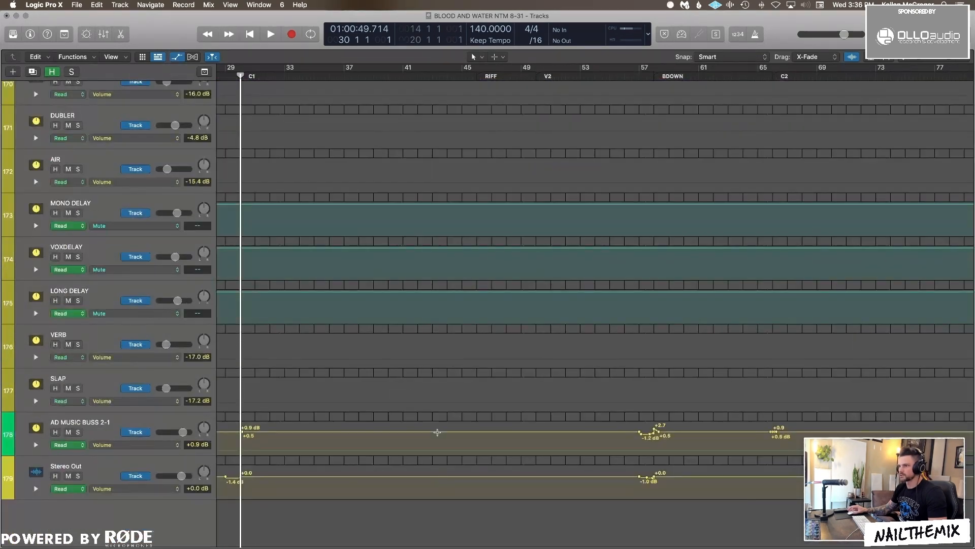
key("a")
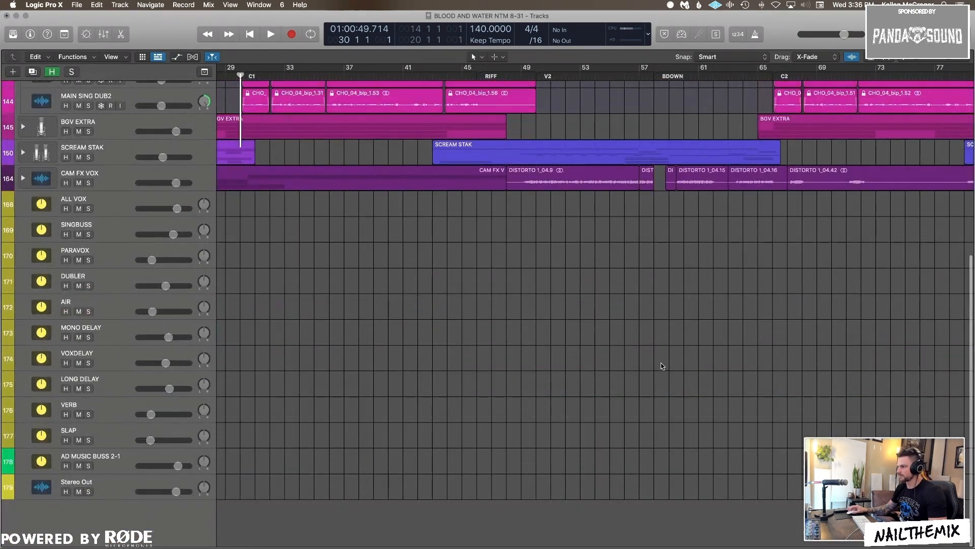
key("x")
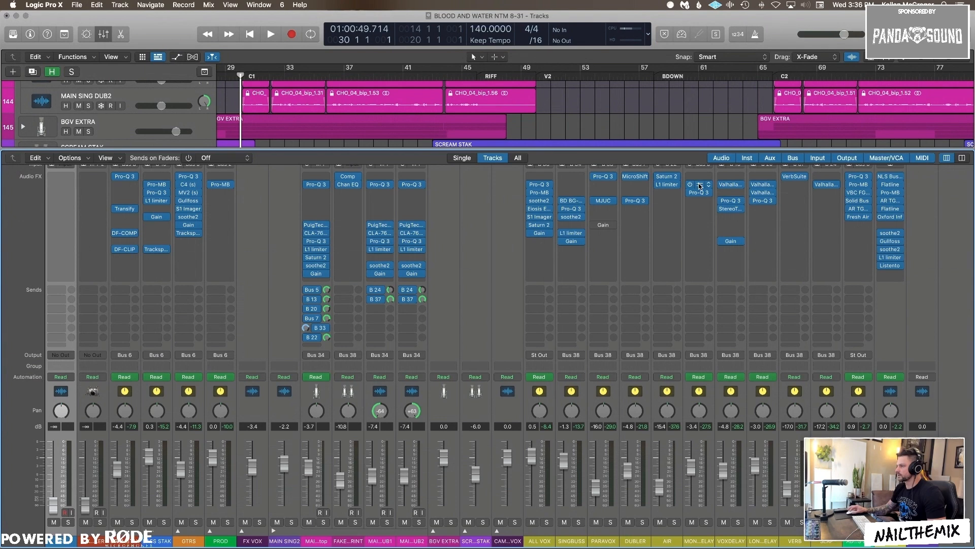
- Audition the MONO DELAY channel in solo and inspect its EchoBoy Jr and Pro-Q 3 settings
left_click(699, 186)
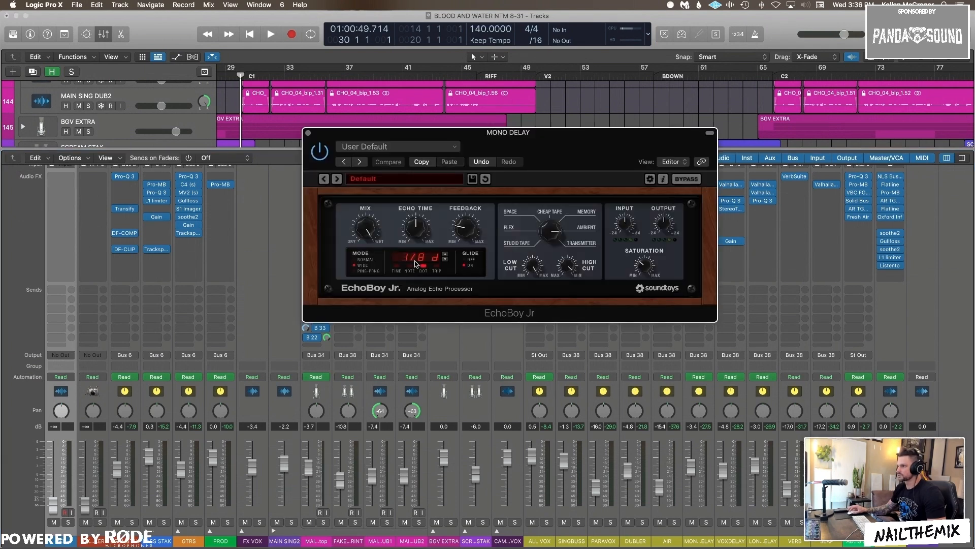
left_click(708, 523)
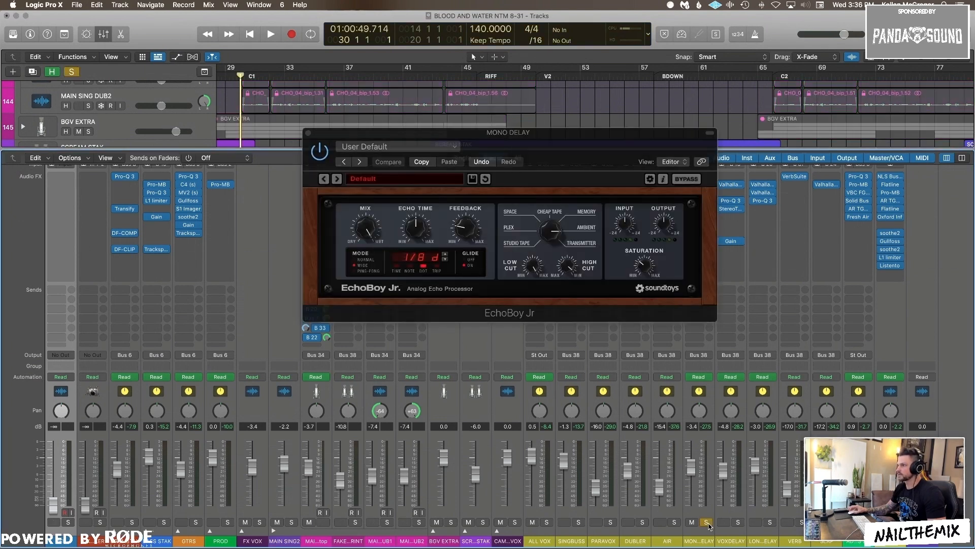
key("space")
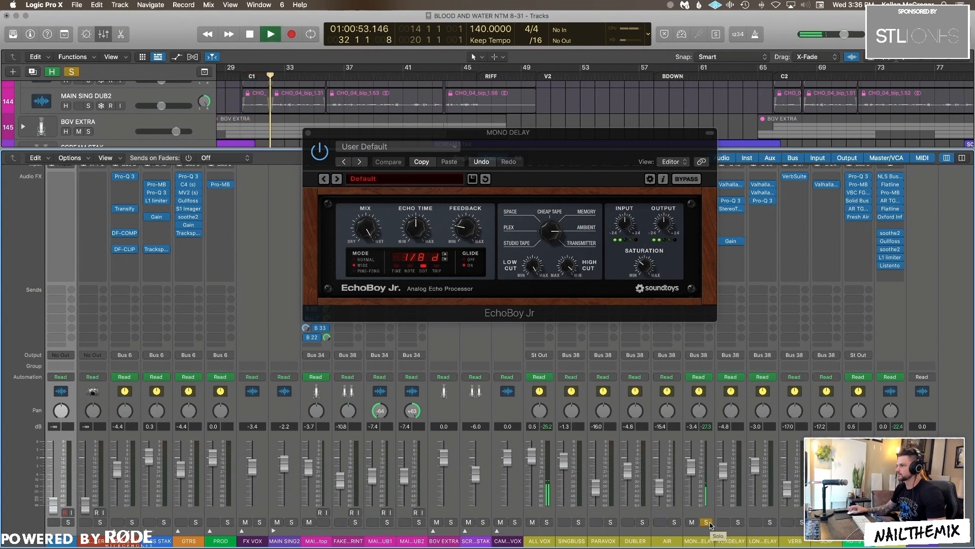
key("space")
left_click(307, 133)
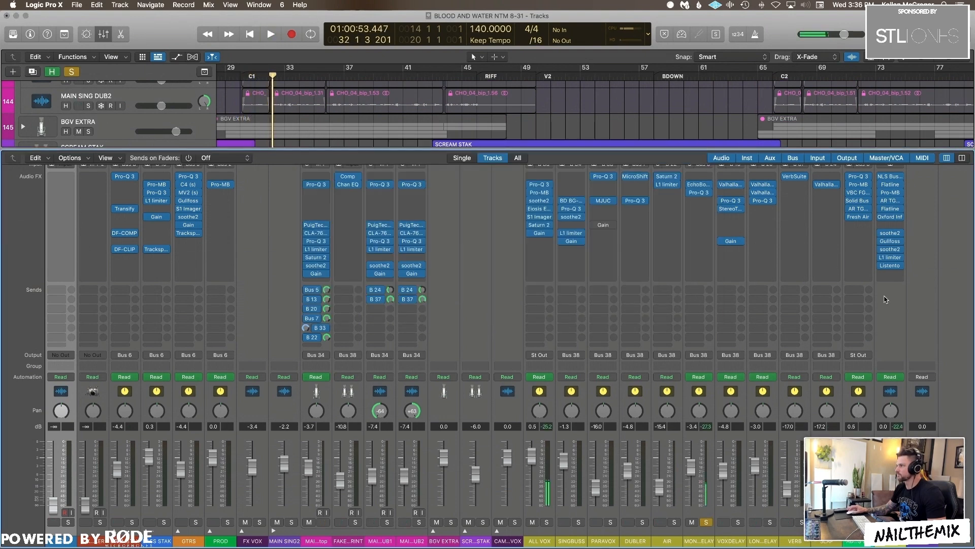
left_click(699, 194)
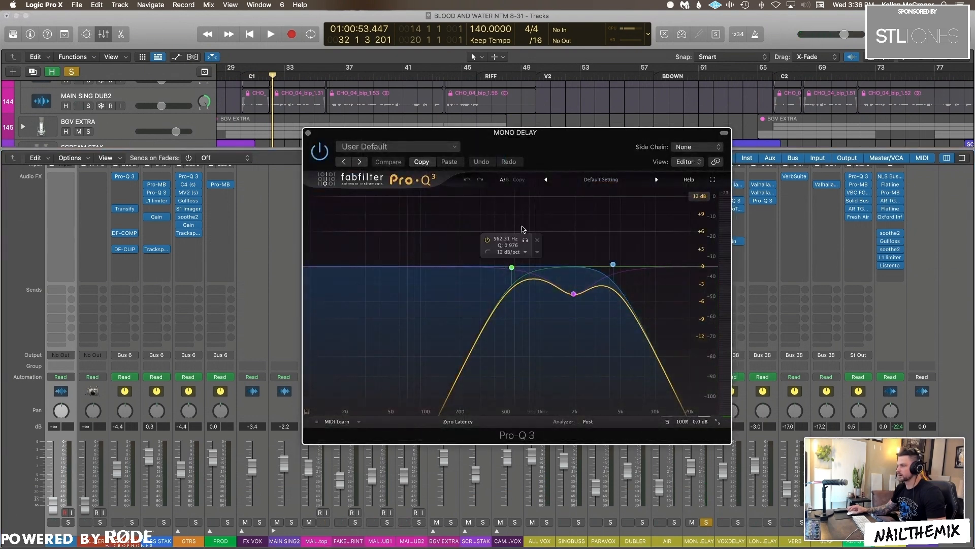
left_click(308, 133)
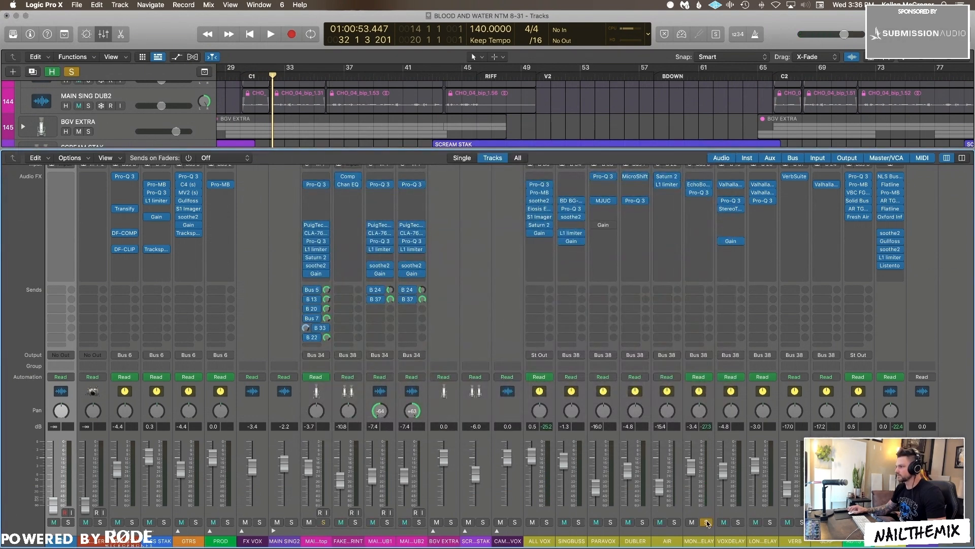
- Audition the VOXDELAY channel in solo over the chorus and inspect its ValhallaDelay settings
key("x")
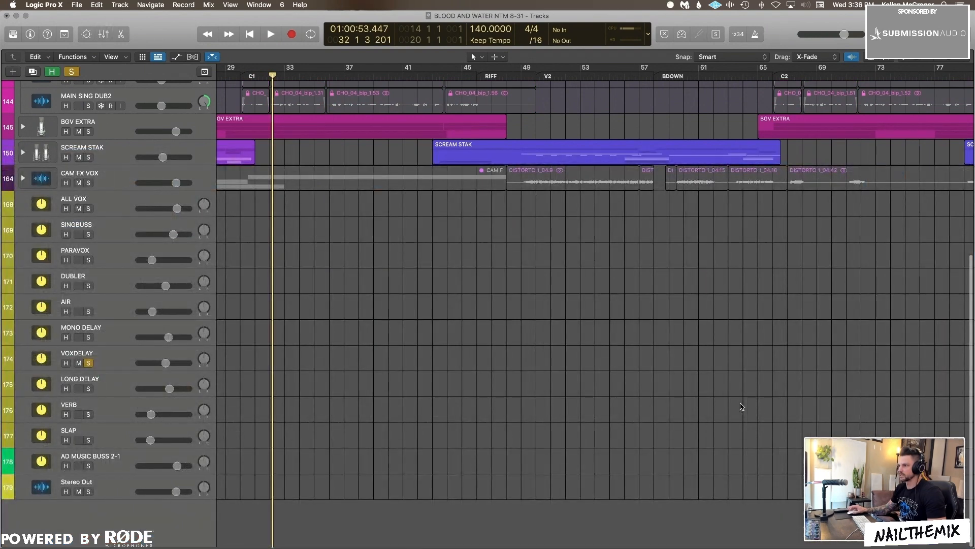
key("space")
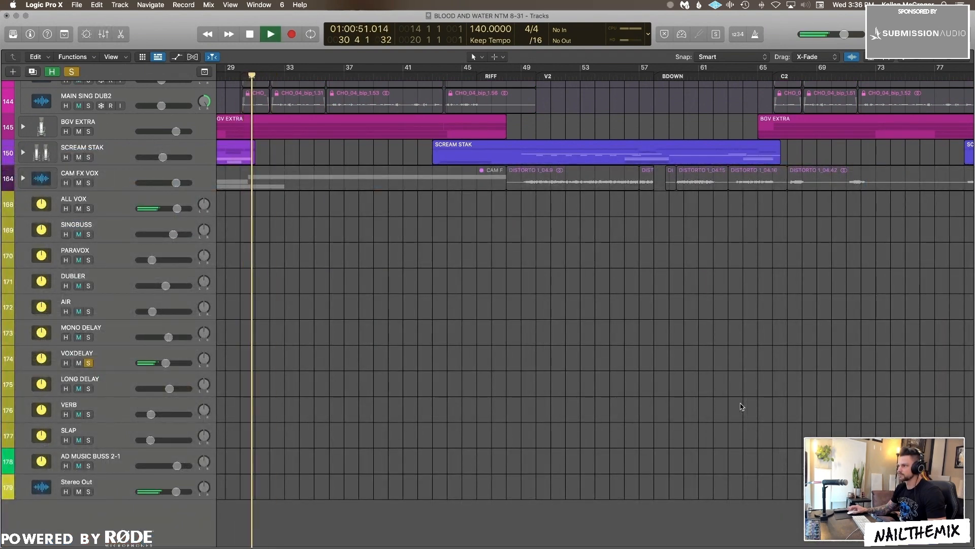
key("x")
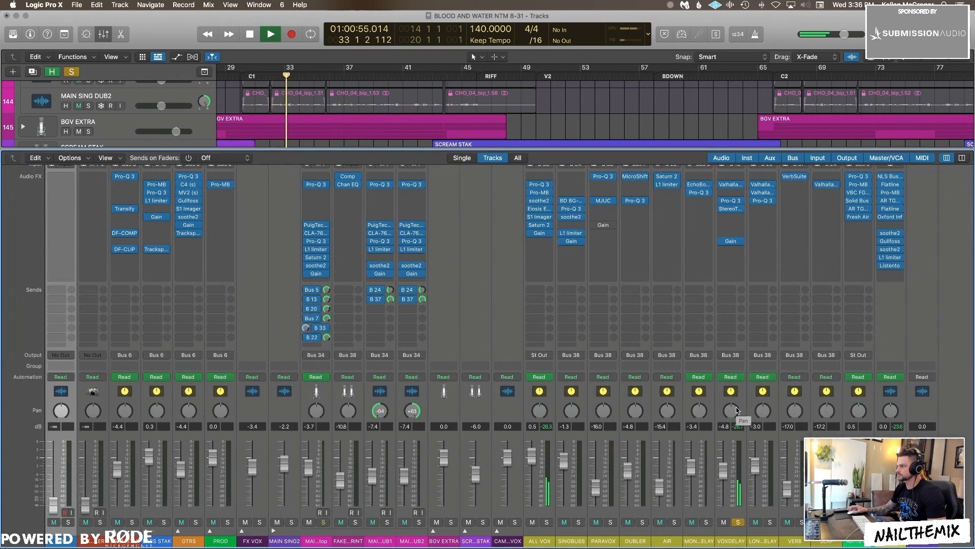
left_click(728, 185)
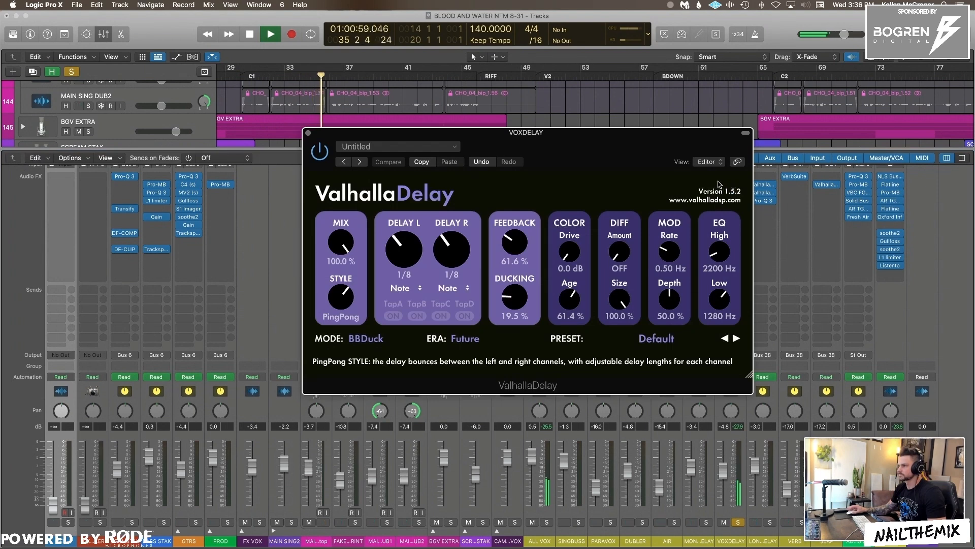
key("space")
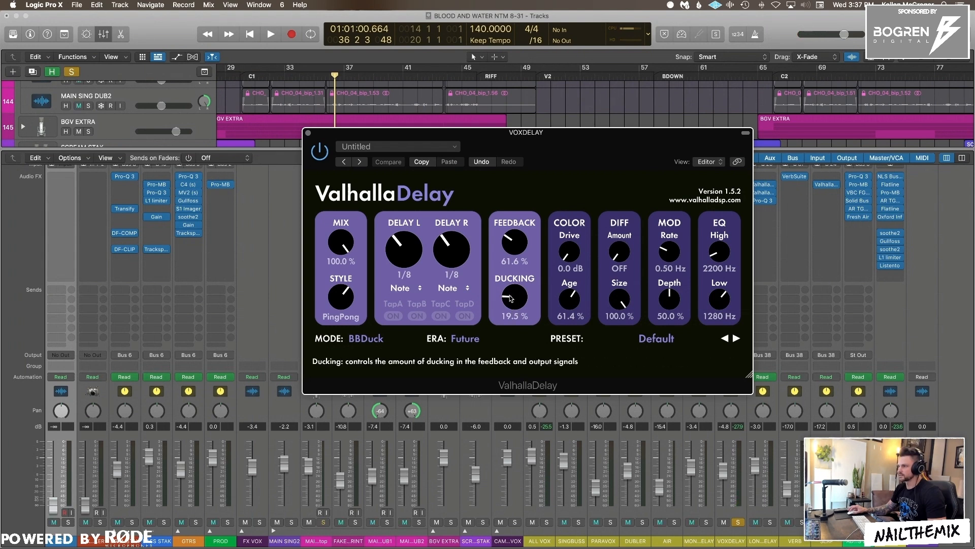
left_click(308, 132)
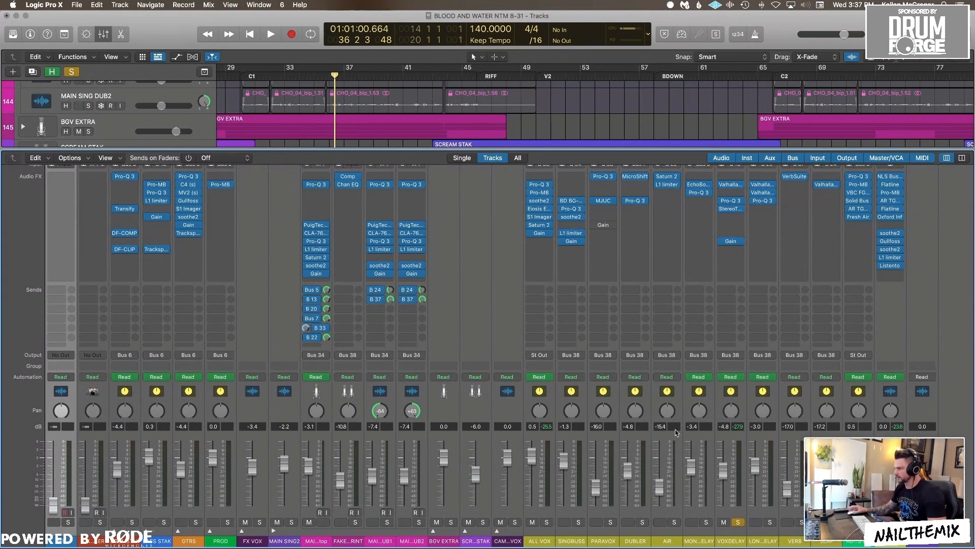
- Examine the low-cut, mid-dip and high-cut bands of the Pro-Q 3 on the VOXDELAY channel
left_click(730, 200)
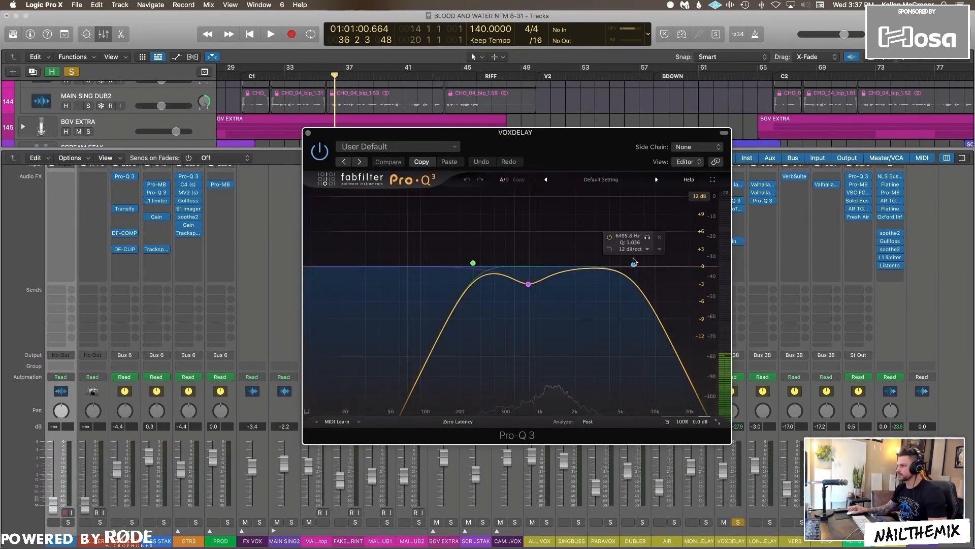
left_click(473, 263)
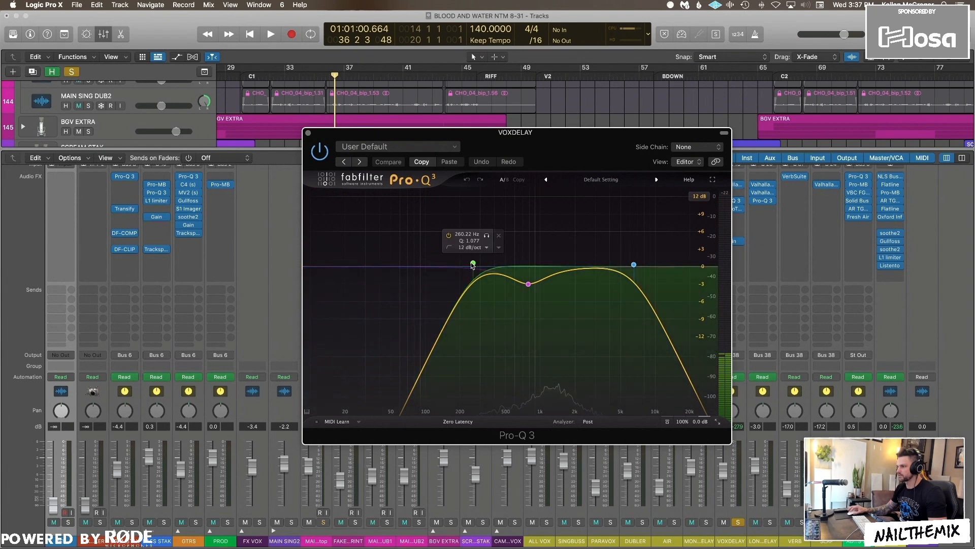
left_click(307, 133)
left_click(732, 200)
mouse_move(528, 285)
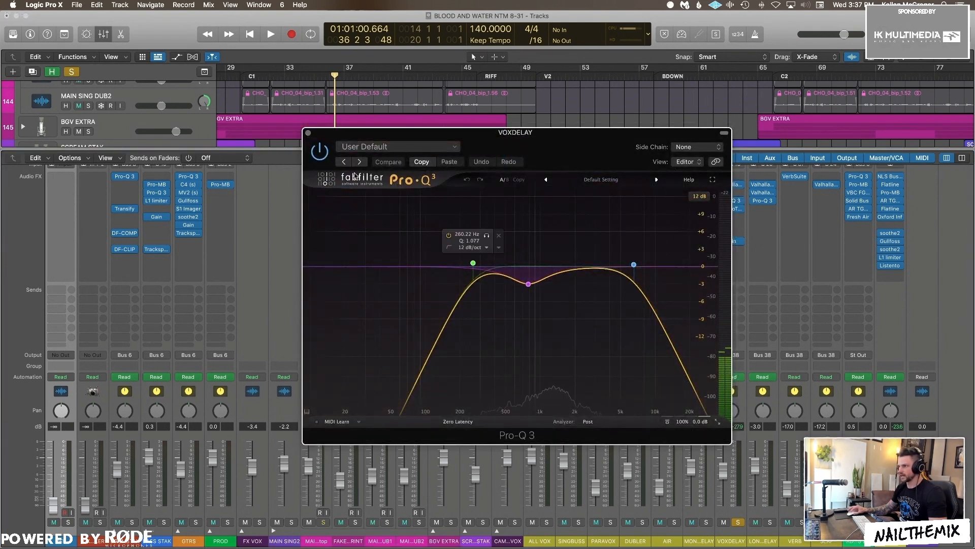
left_click(308, 133)
- Solo the LONG DELAY channel in place of VOXDELAY, and audition it while checking its Valhalla plug-in settings
left_click(770, 522)
left_click(738, 522)
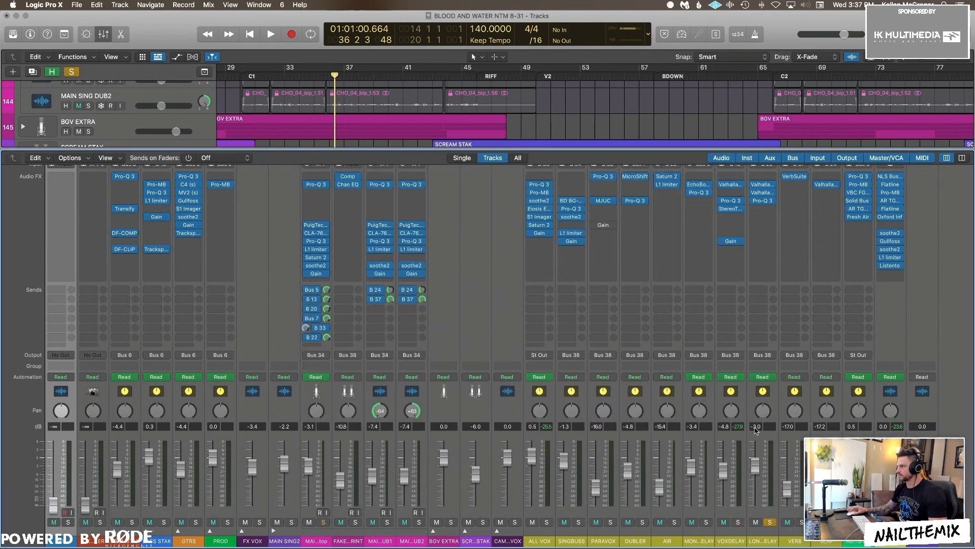
left_click(763, 189)
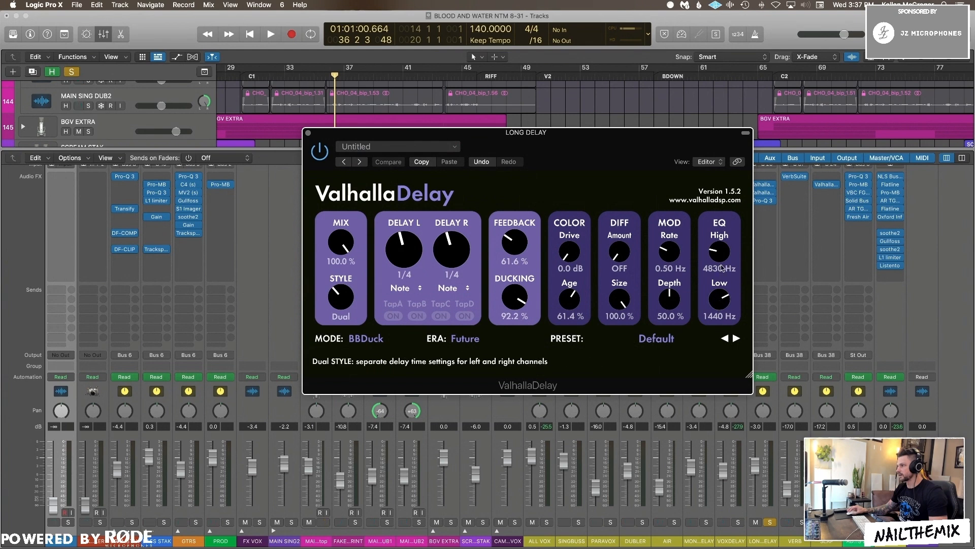
left_click(308, 133)
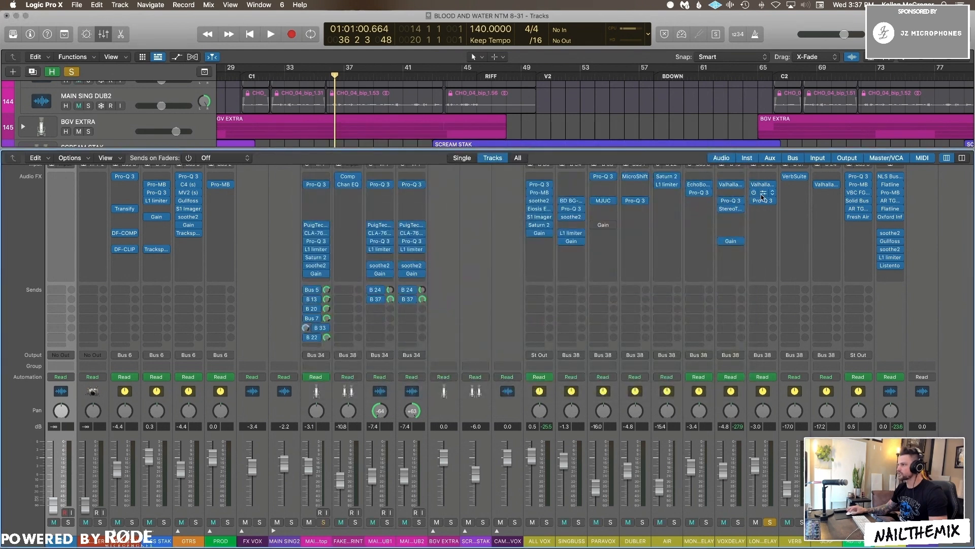
left_click(762, 195)
left_click(308, 133)
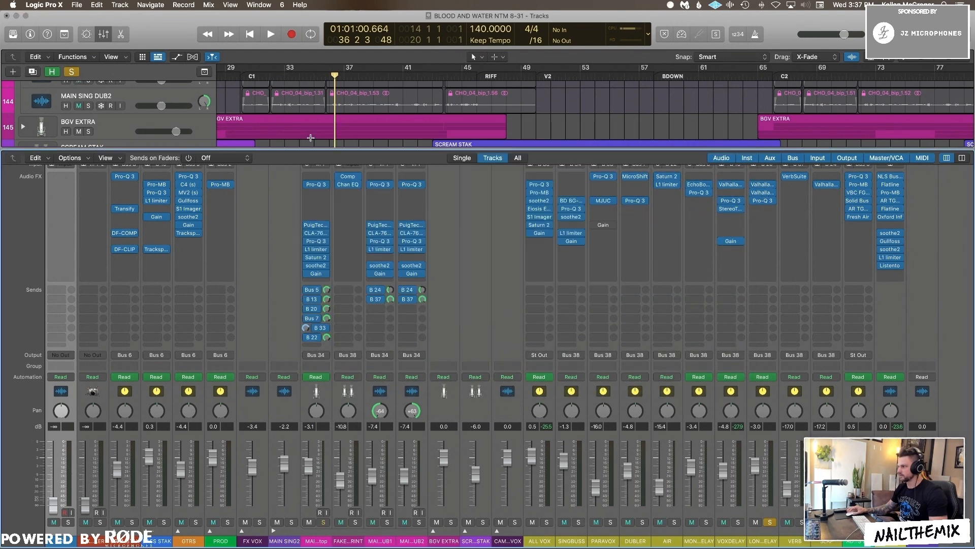
key("space")
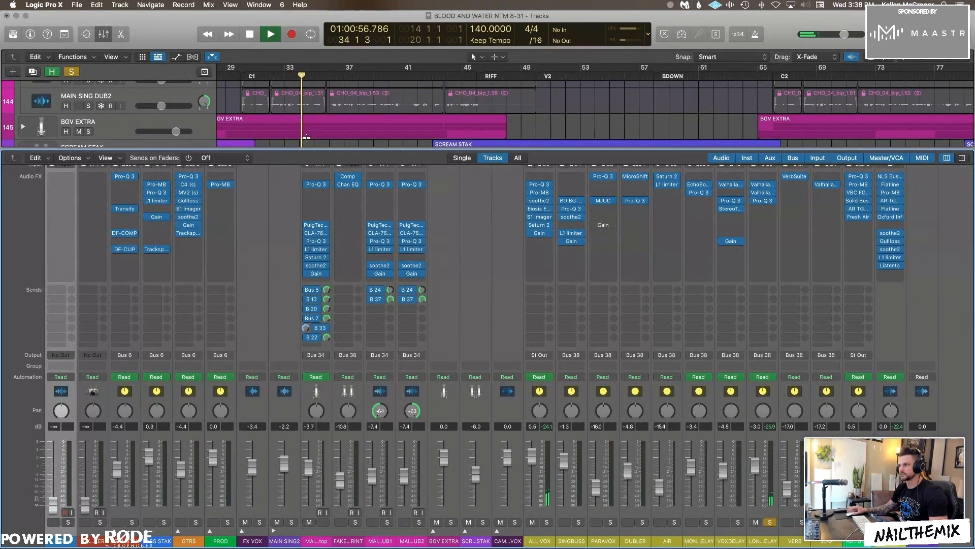
- Examine the Pro-Q 3 bands on the LONG DELAY channel while it plays, stop playback and clear the channel's solo
left_click(763, 202)
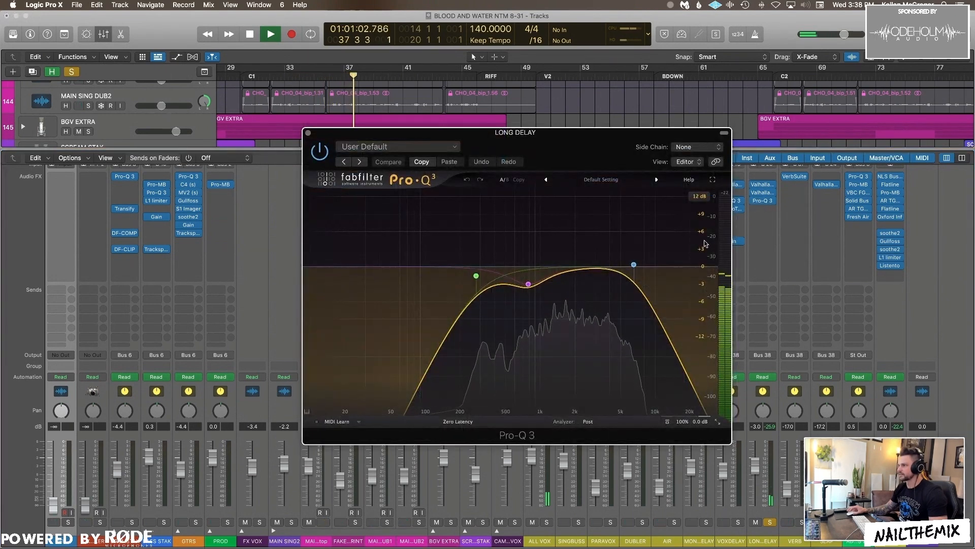
mouse_move(478, 276)
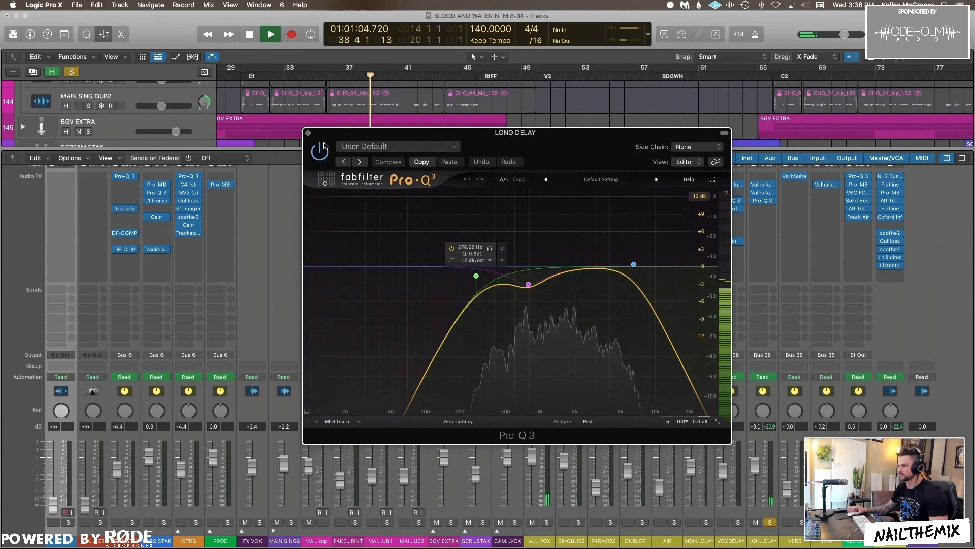
left_click(309, 133)
key("x")
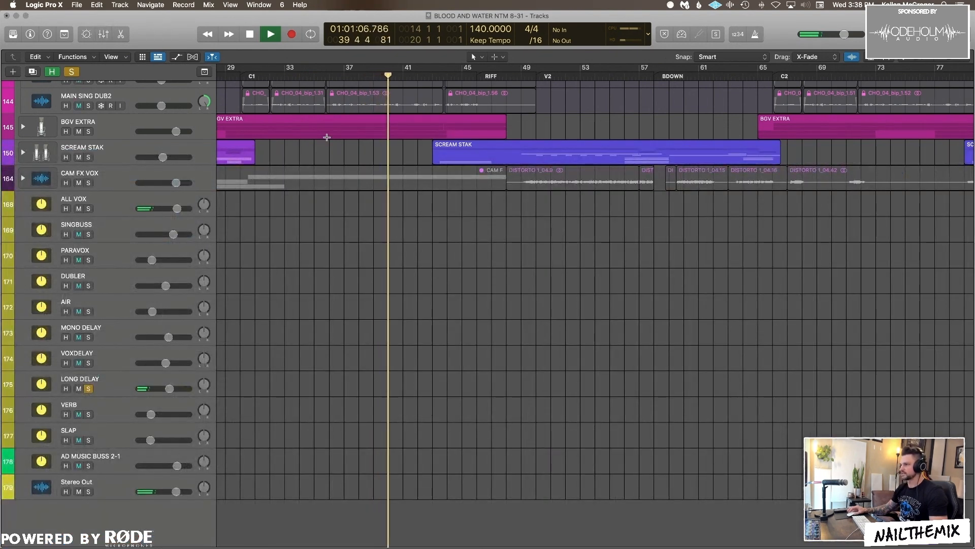
key("space")
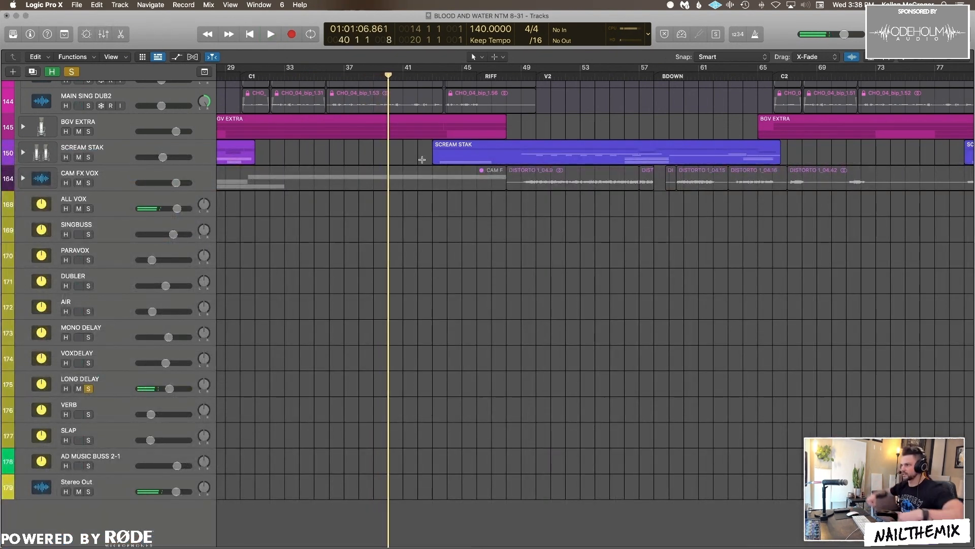
key("x")
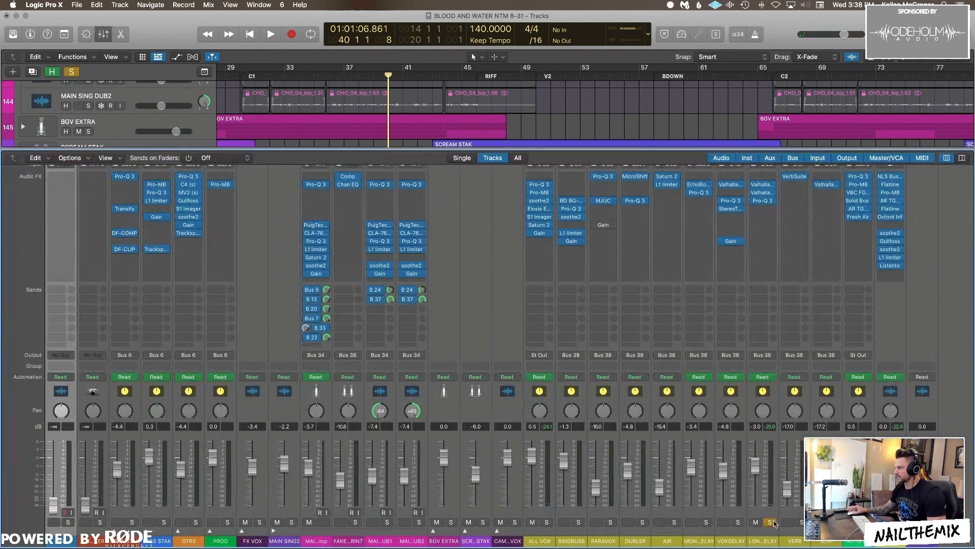
left_click(770, 522)
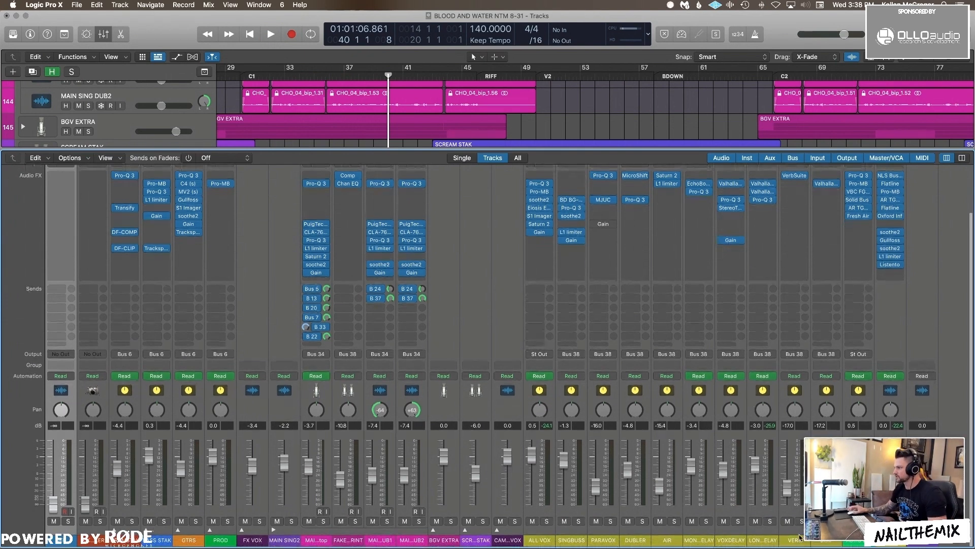
- Inspect the VerbSuite Classics reverb settings on the VERB channel
left_click(796, 177)
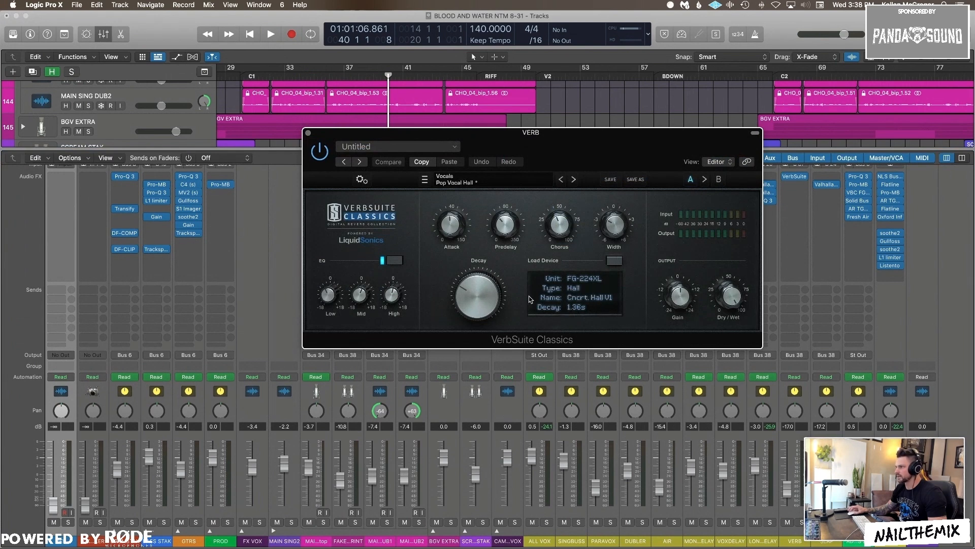
left_click(308, 133)
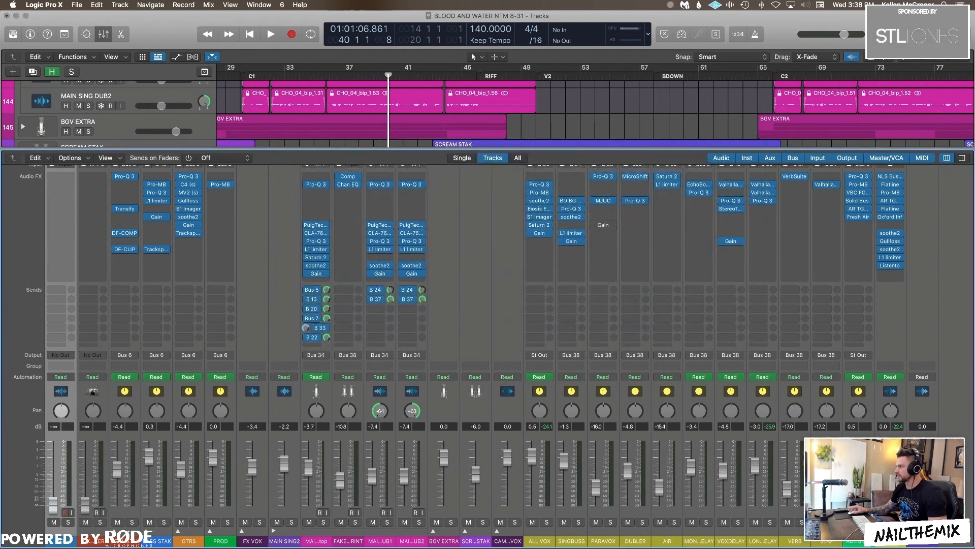
scroll(821, 189, "up", 1)
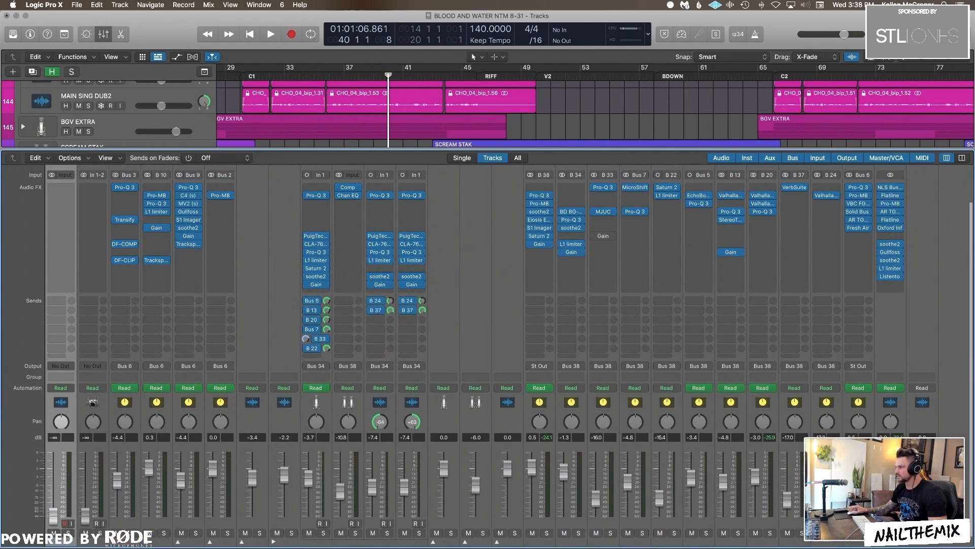
scroll(493, 356, "down", 1)
- Audition the vocal effect returns in solo over the start of the chorus, and clear the solo
key("s")
key("space")
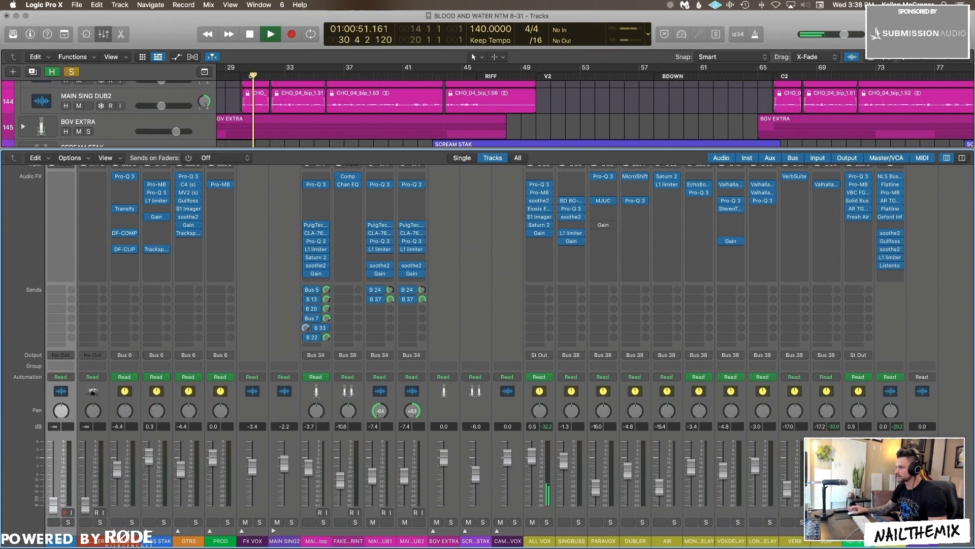
key("space")
key("s")
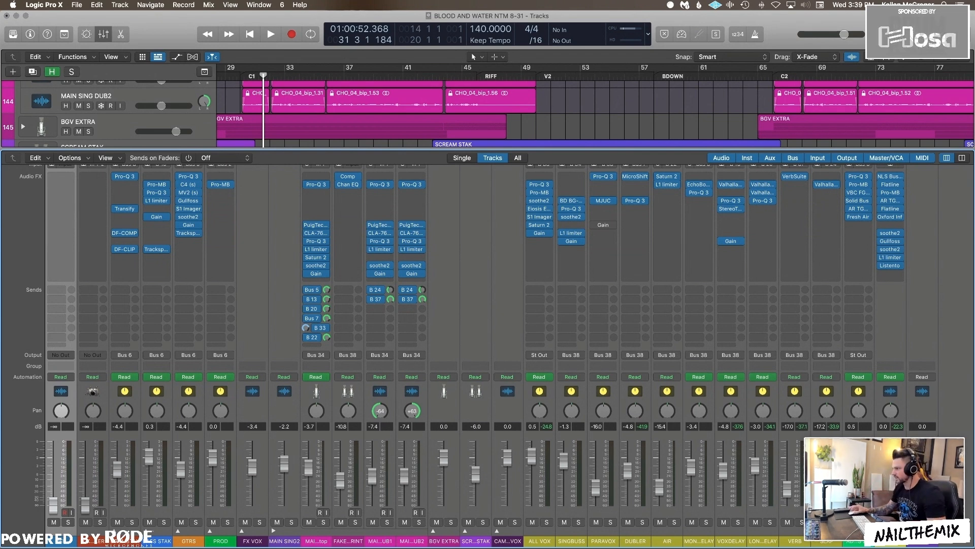
- Solo the PARAVOX channel and audition it over the chorus while examining its Pro-Q 3 curve
left_click(603, 176)
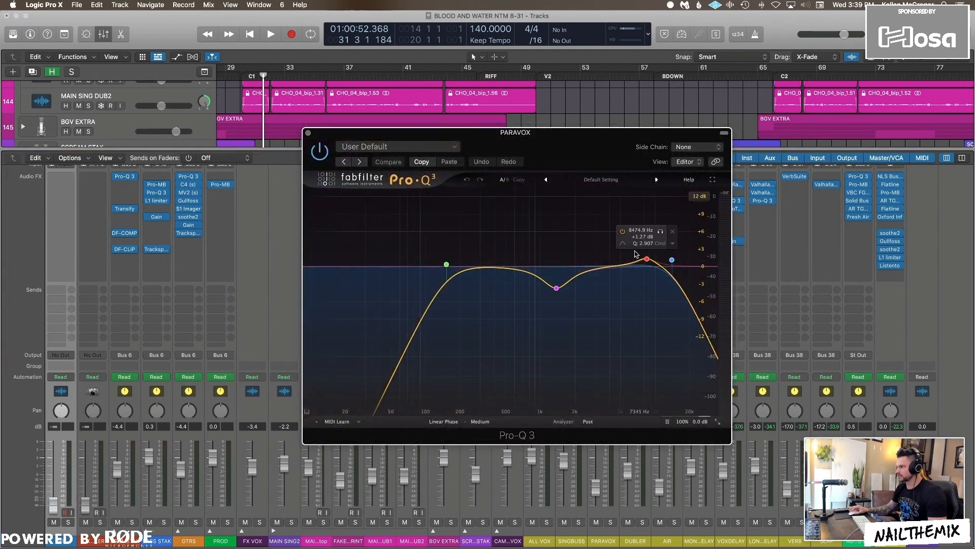
left_click(611, 523)
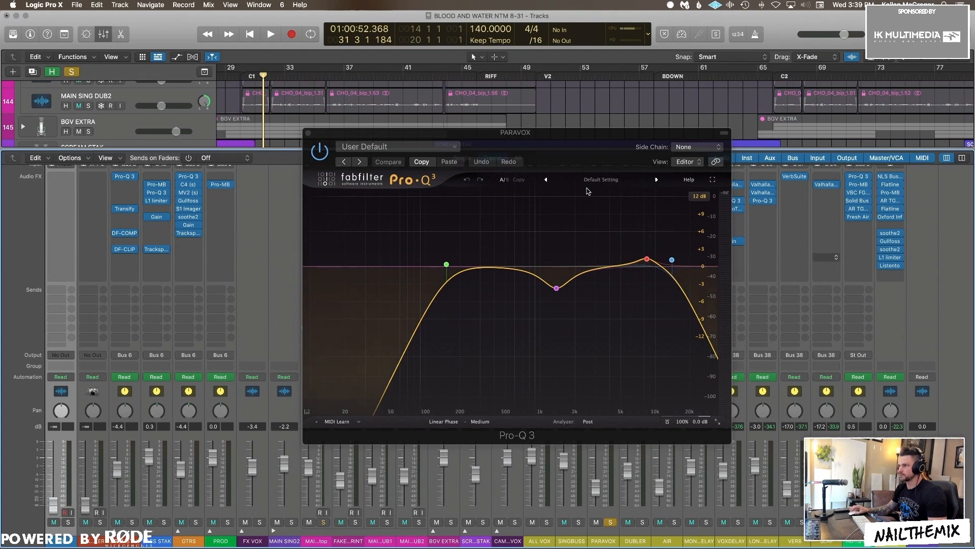
key("space")
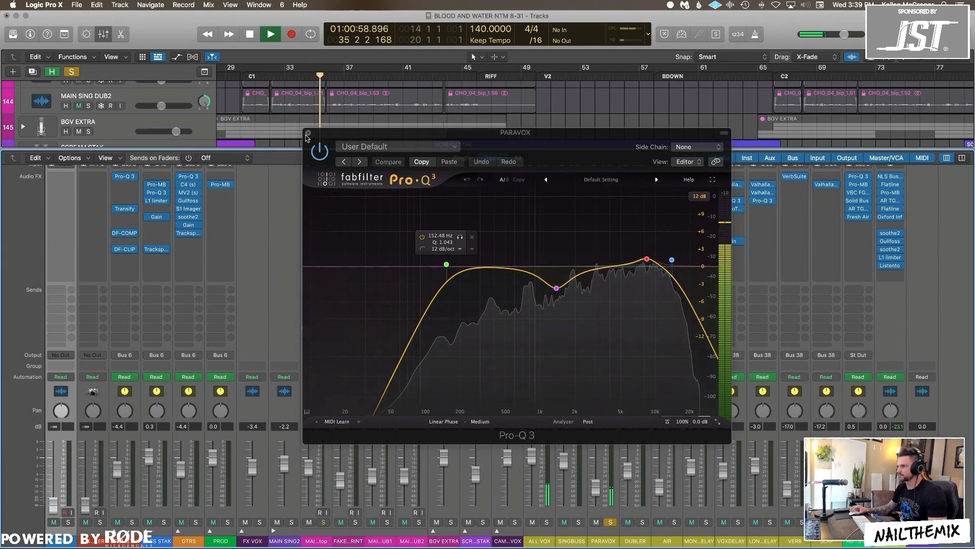
left_click(308, 134)
key("space")
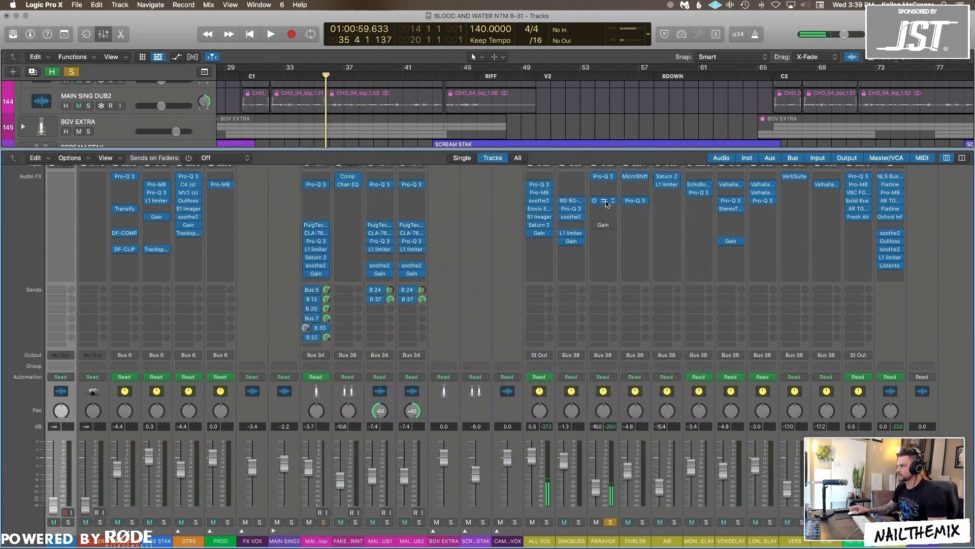
- Audition the MJUC compressor on the PARAVOX channel, switching its High Ratio and Density options off and on for comparison
left_click(606, 204)
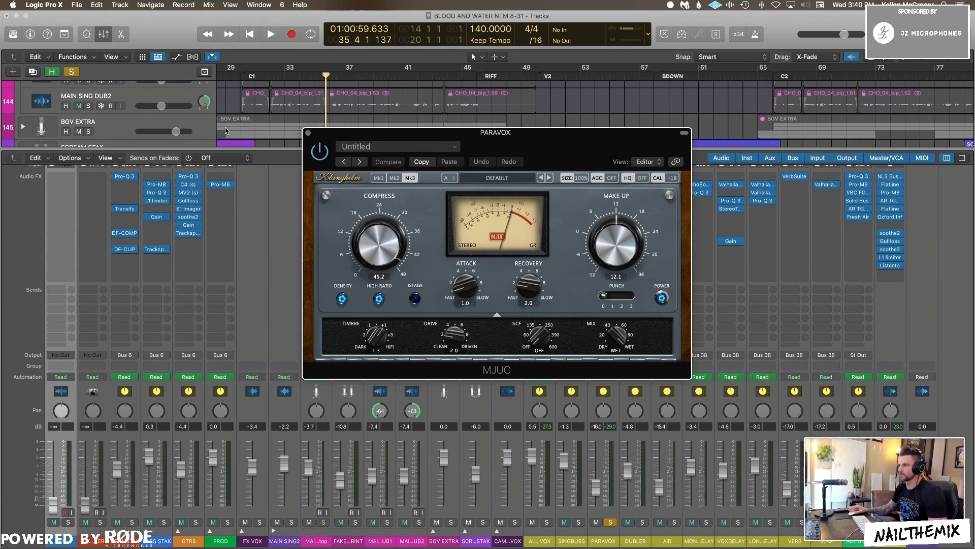
key("space")
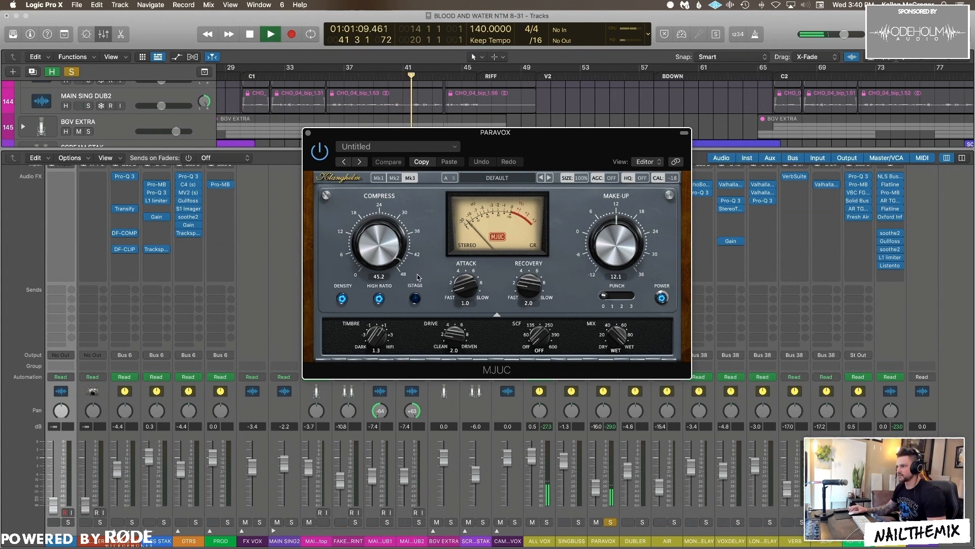
left_click(379, 299)
left_click(343, 298)
left_click(343, 299)
left_click(378, 299)
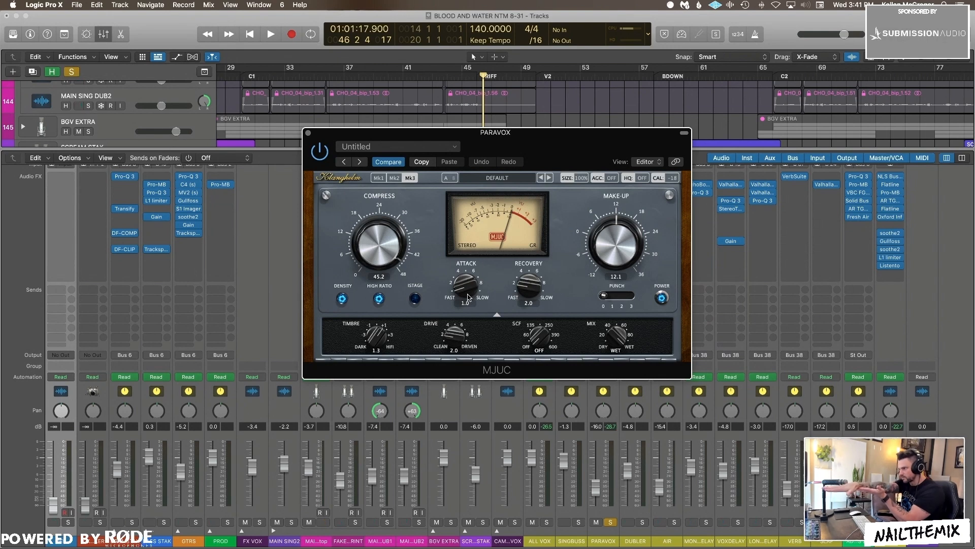
left_click(308, 133)
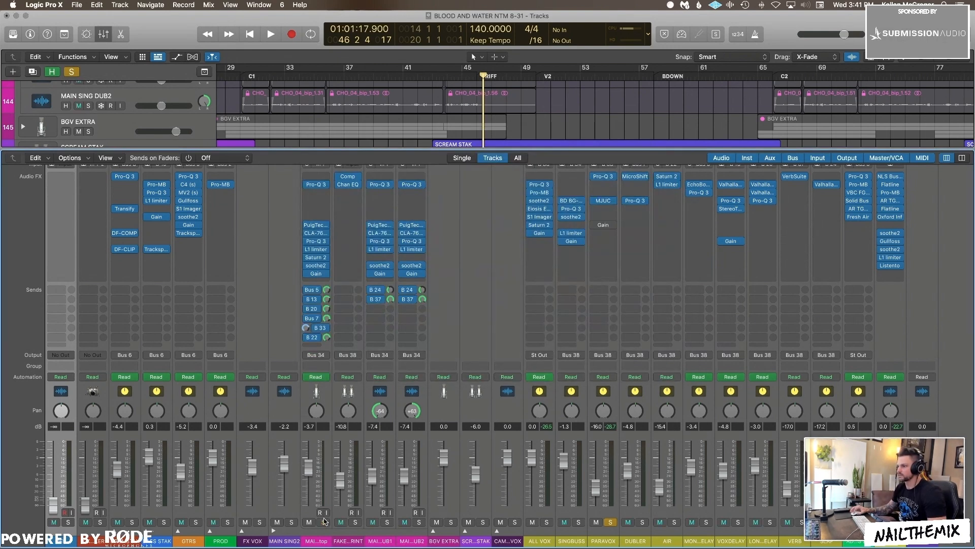
- Solo MAIN SING top in place of PARAVOX and compare the chorus vocal with PARAVOX muted and unmuted
left_click(610, 522)
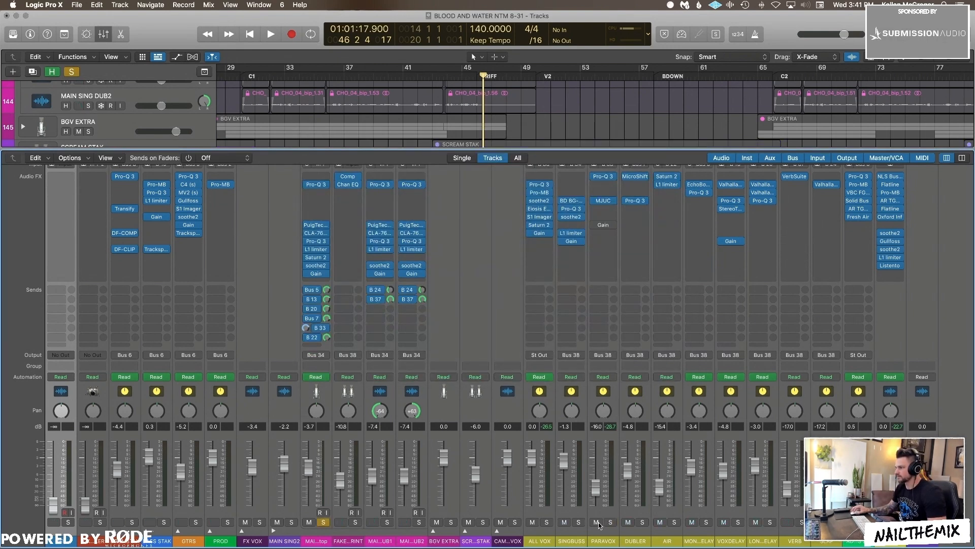
key("space")
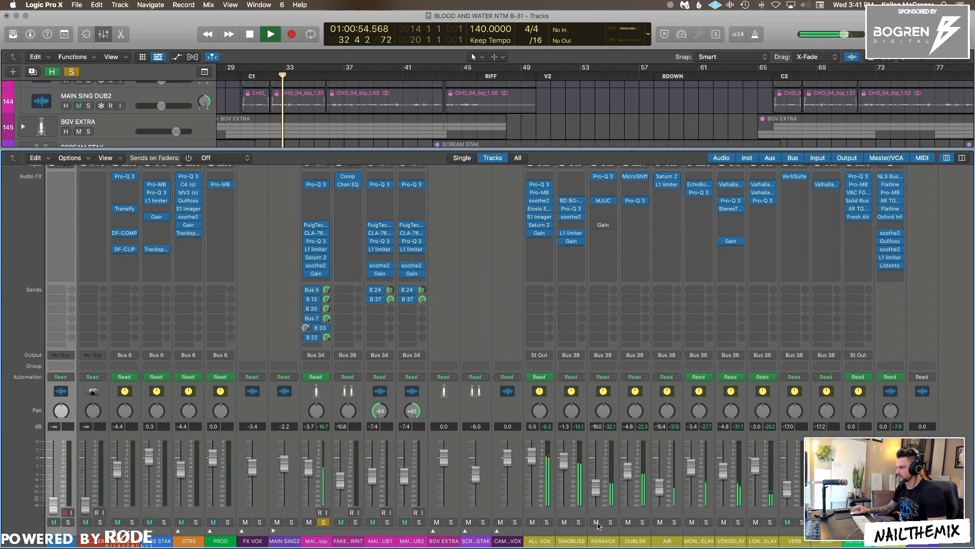
left_click(597, 524)
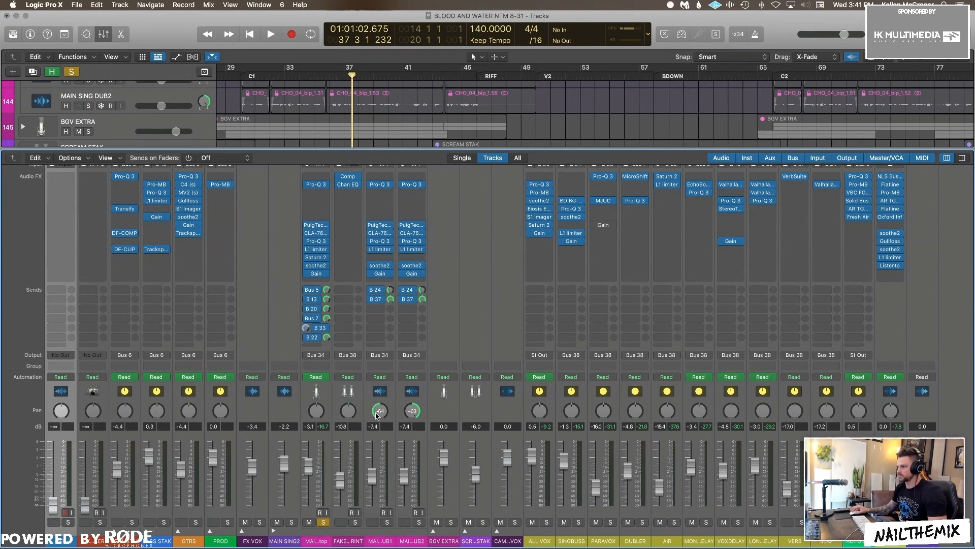
- Solo MAIN SING DUB1 and MAIN SING DUB2 in place of MAIN SING top, and audition the doubles over the chorus
key("x")
key("x")
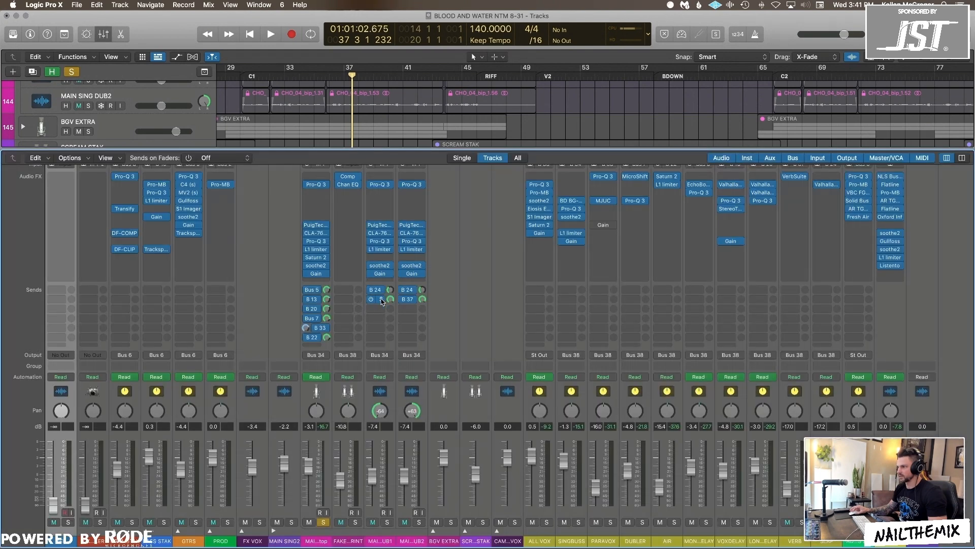
left_click(381, 292)
left_click(380, 280)
left_click(323, 523)
left_click(388, 522)
left_click(420, 523)
key("x")
key("space")
scroll(420, 457, "up", 3)
key("x")
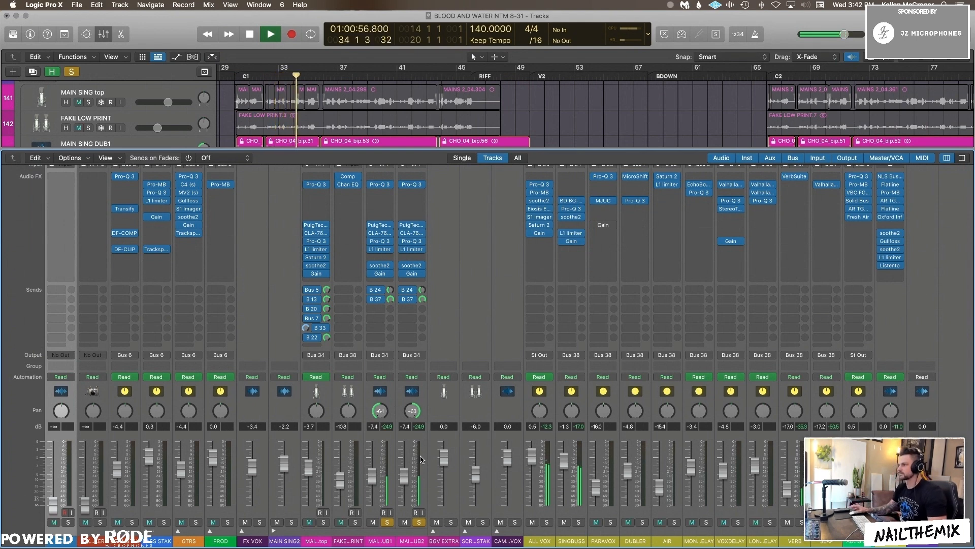
key("space")
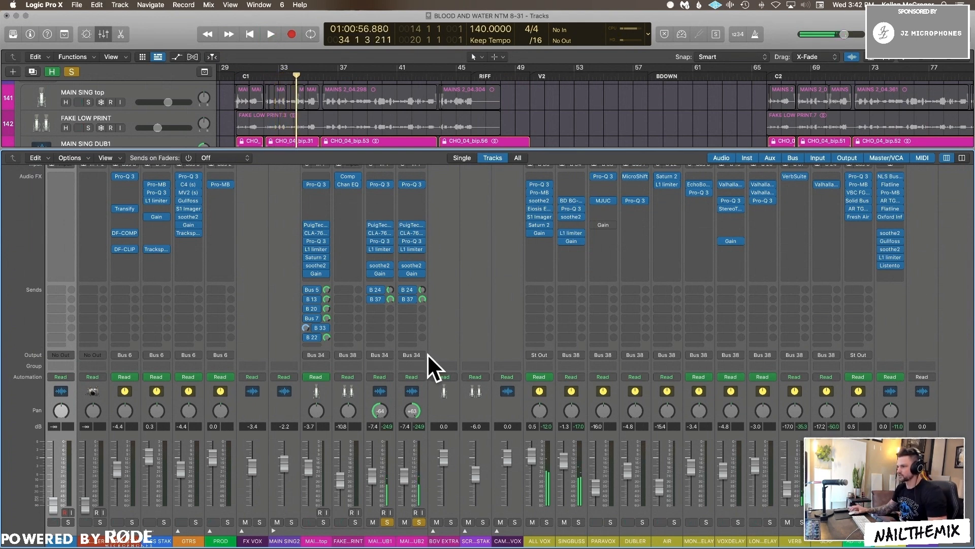
- Inspect the soothe2 and Pro-Q 3 settings on the MAIN SING DUB1 channel
mouse_move(382, 230)
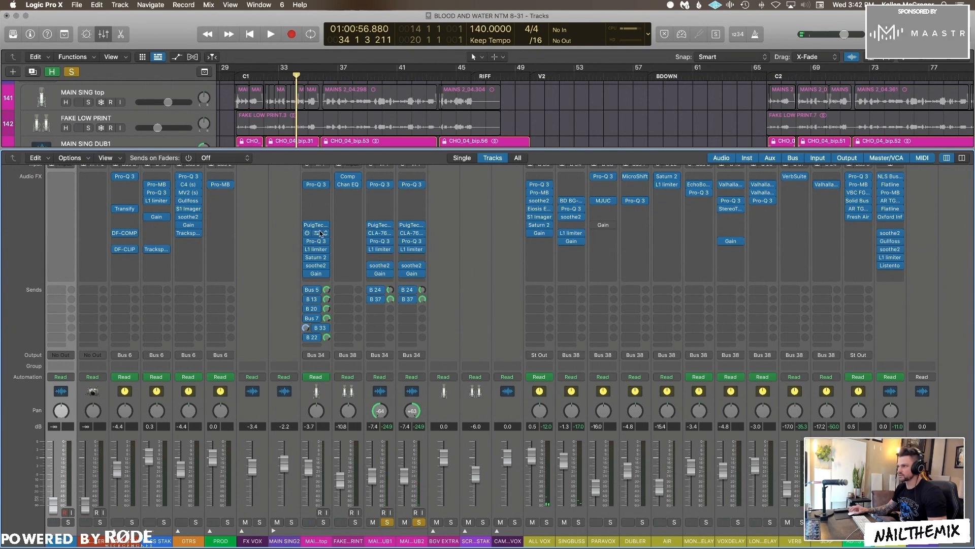
left_click(381, 233)
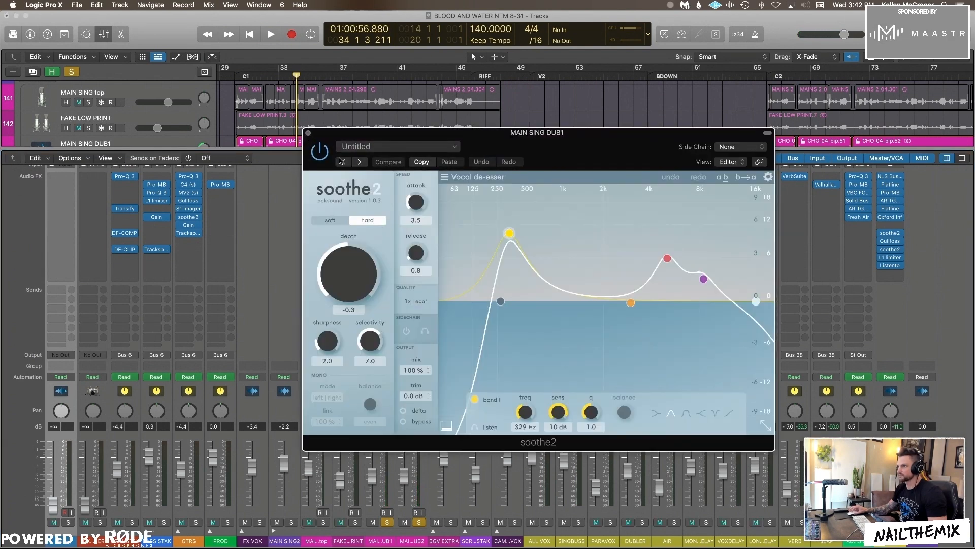
left_click(308, 133)
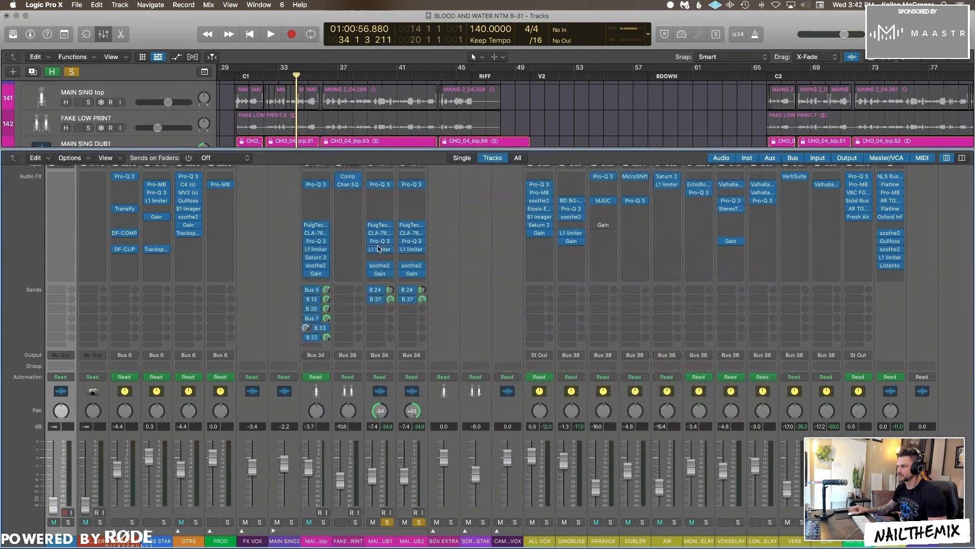
scroll(387, 274, "up", 1)
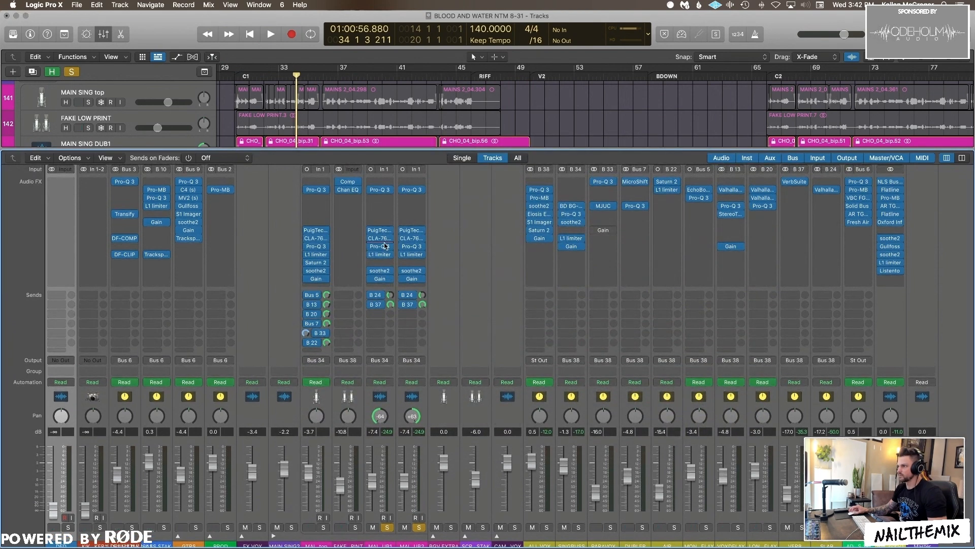
left_click(382, 191)
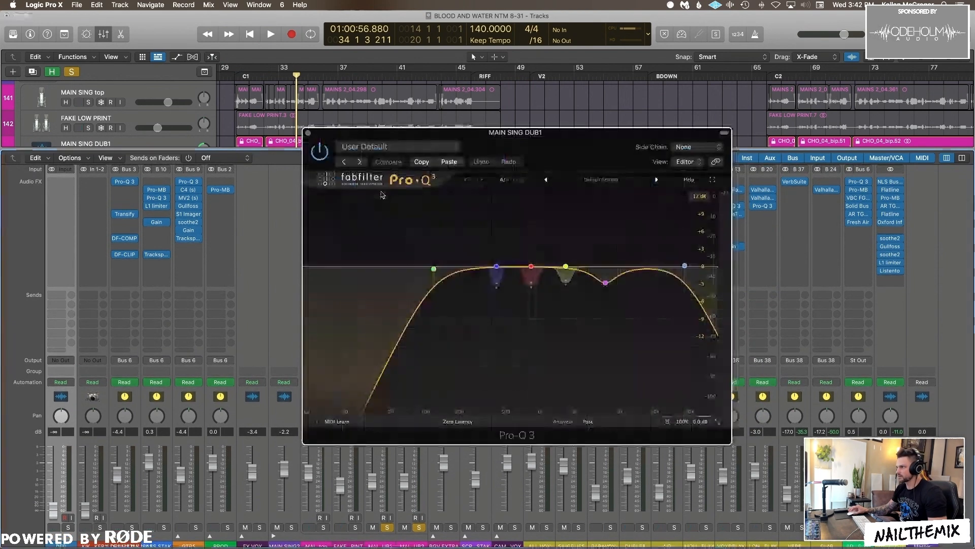
left_click(309, 134)
- Clear the solo from MAIN SING DUB1 and MAIN SING DUB2
key("x")
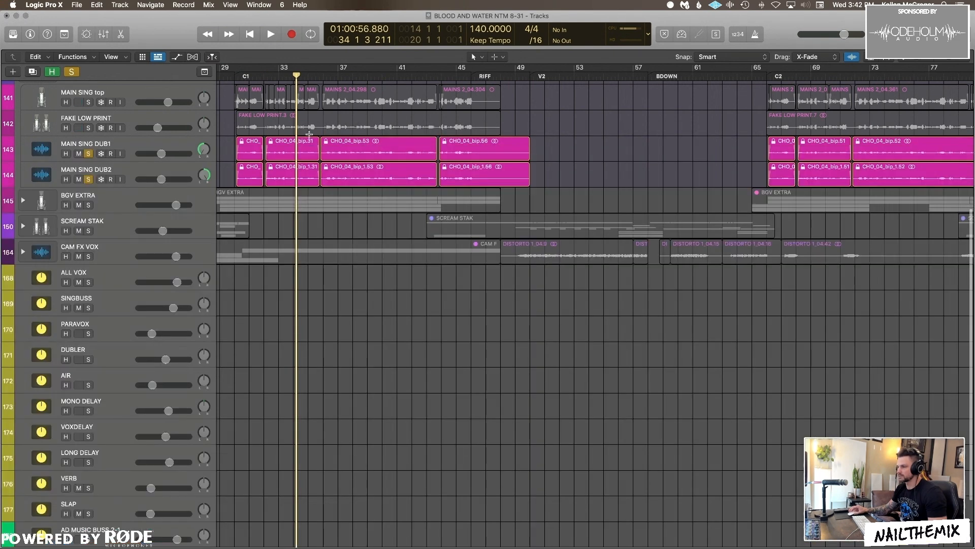
key("x")
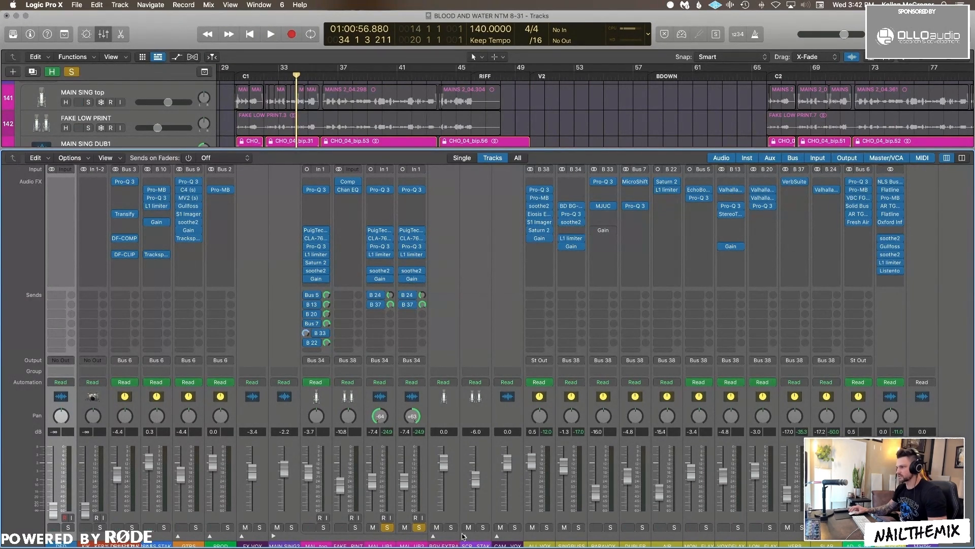
left_click(420, 528)
left_click(389, 528)
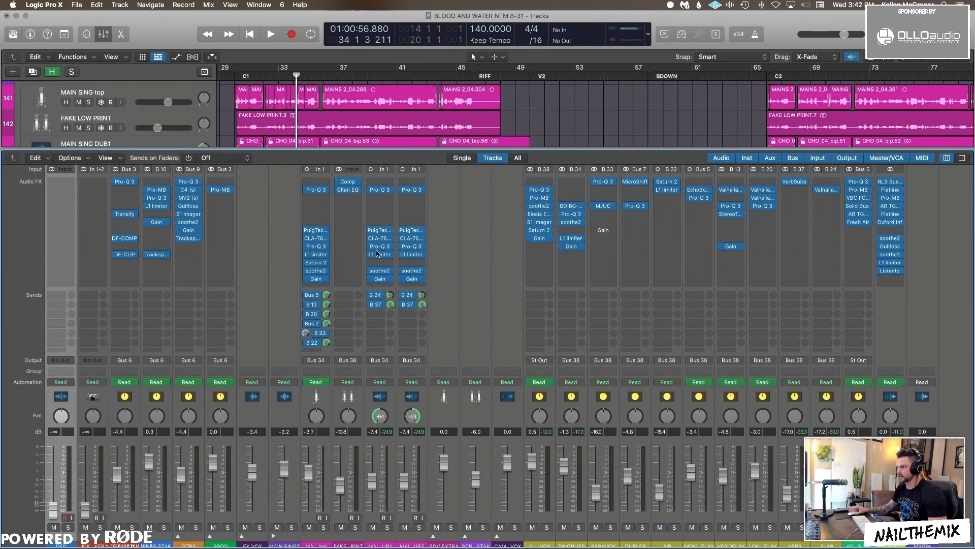
- Collapse the MAIN SING2 track stack and expand the BGV EXTRA stack to reveal its harmony tracks
left_click(275, 536)
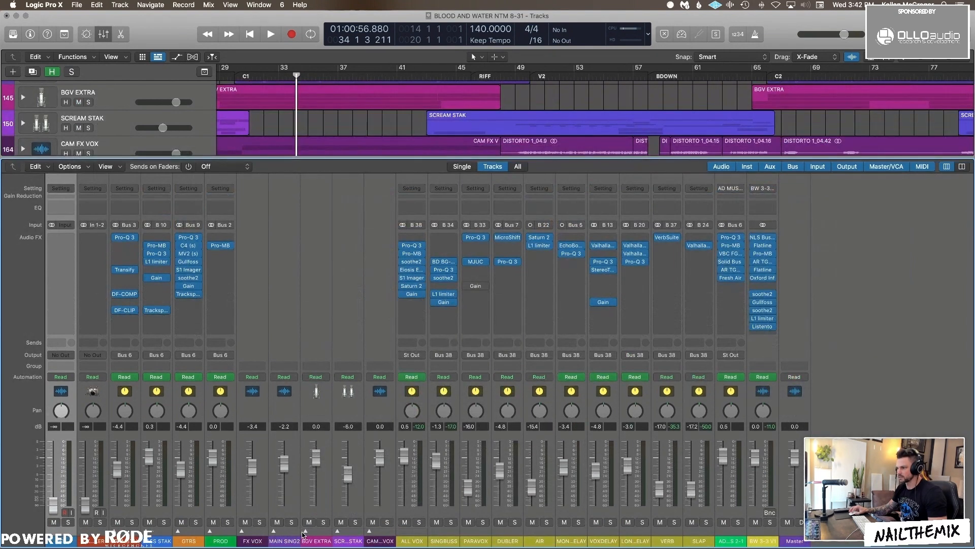
left_click(305, 531)
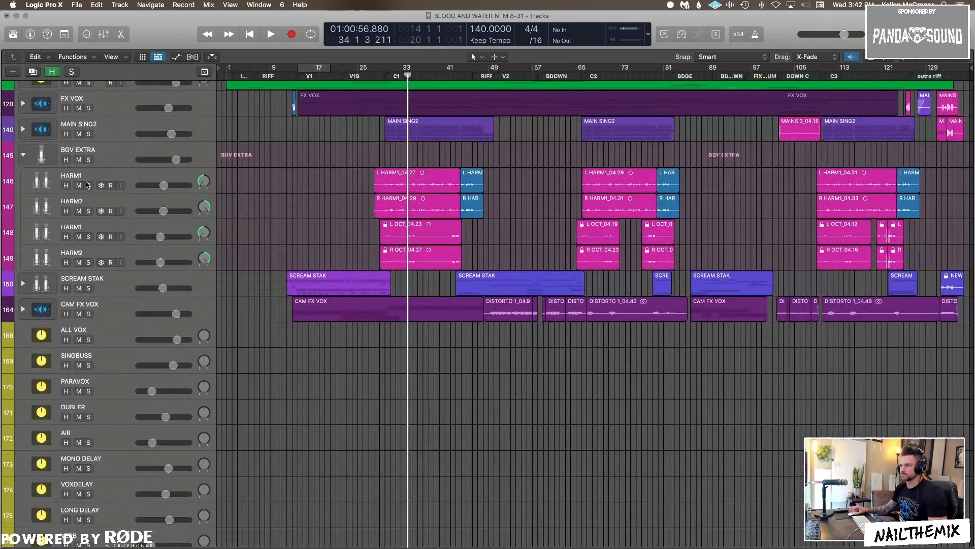
- Solo the upper HARM1 and HARM2 tracks in the BGV EXTRA stack, audition them from chorus C1, and show the mixer
left_click_drag(88, 185, 87, 211)
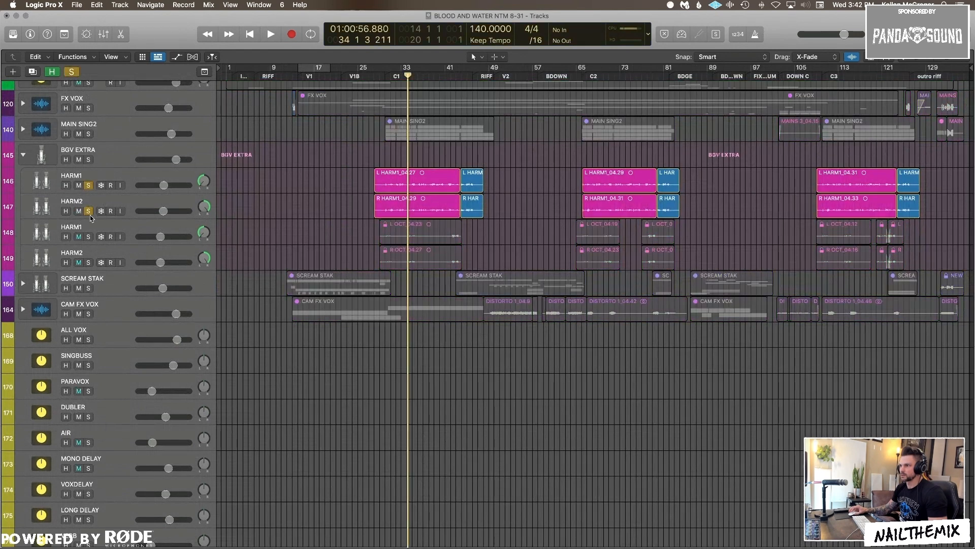
double_click(389, 76)
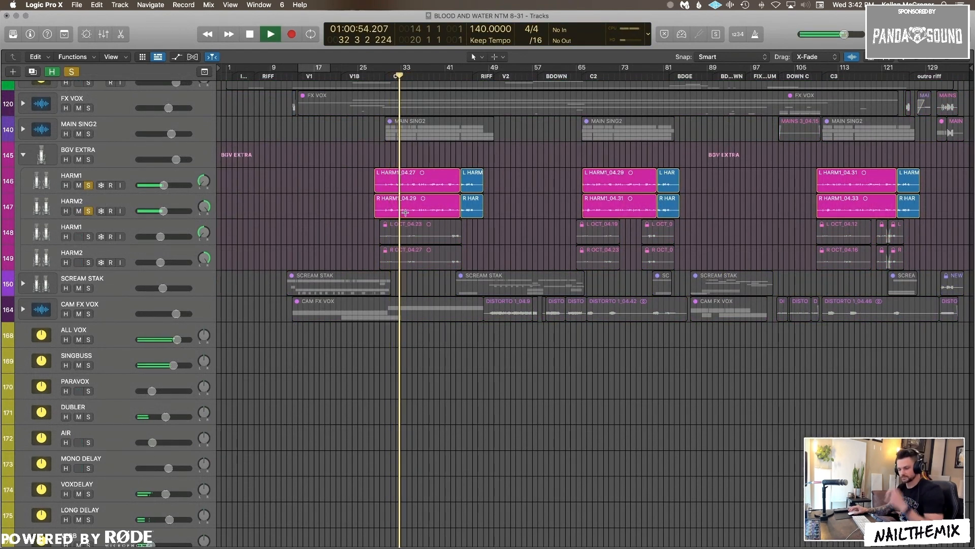
key("x")
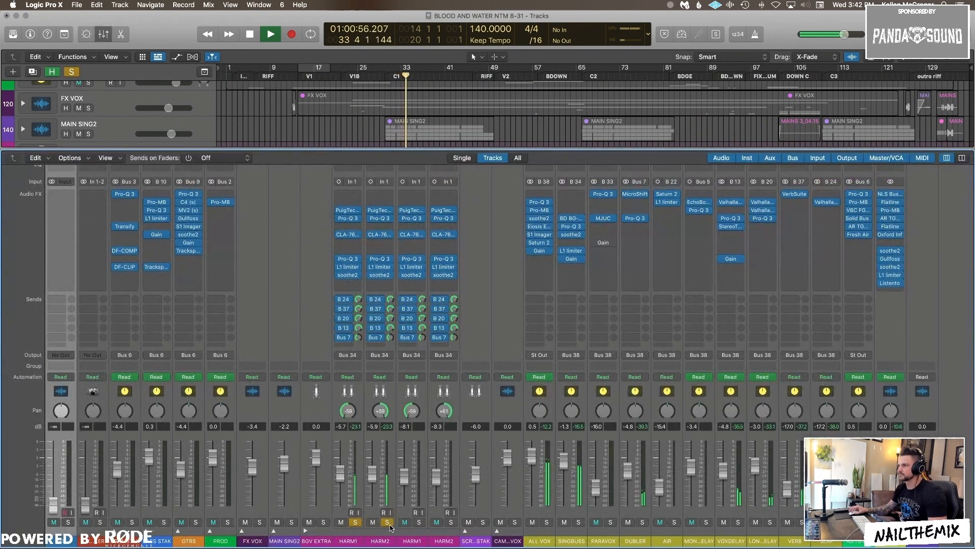
- Stop playback and inspect the PuigTec EQP1A and first Pro-Q 3 settings on the soloed HARM1 channel
mouse_move(348, 214)
key("space")
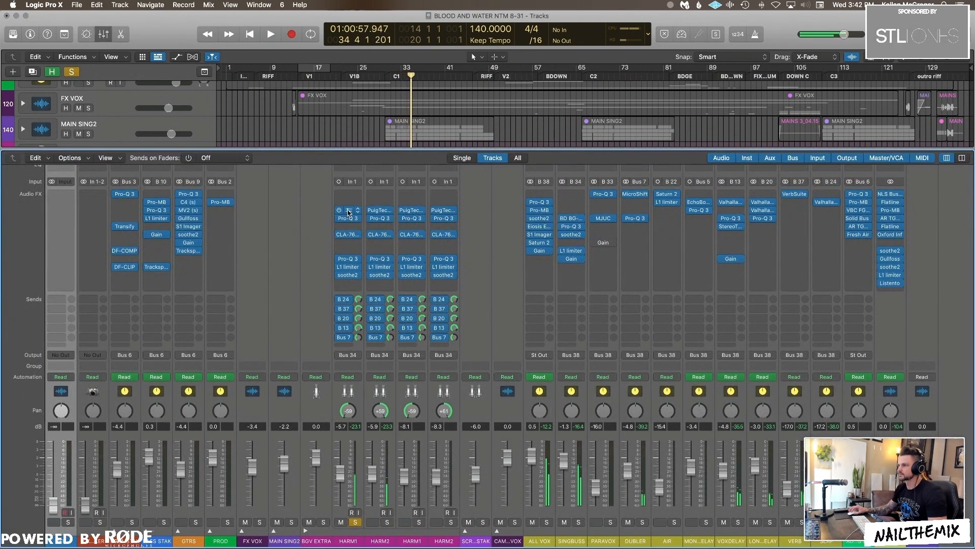
left_click(349, 212)
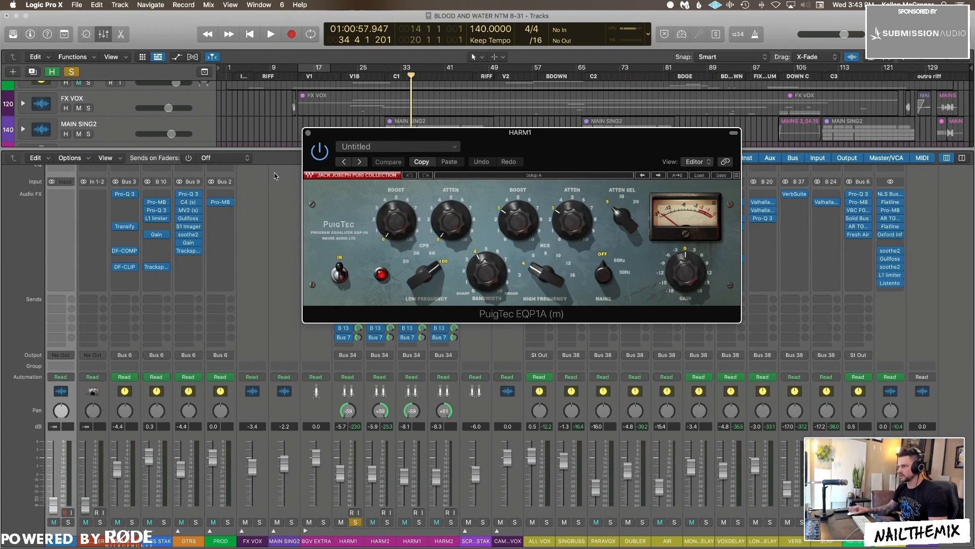
left_click(308, 133)
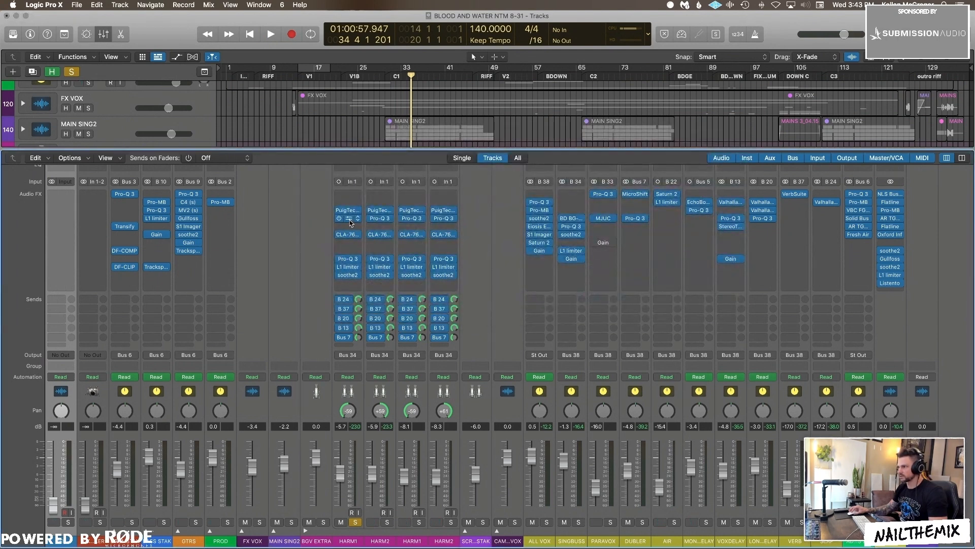
left_click(349, 220)
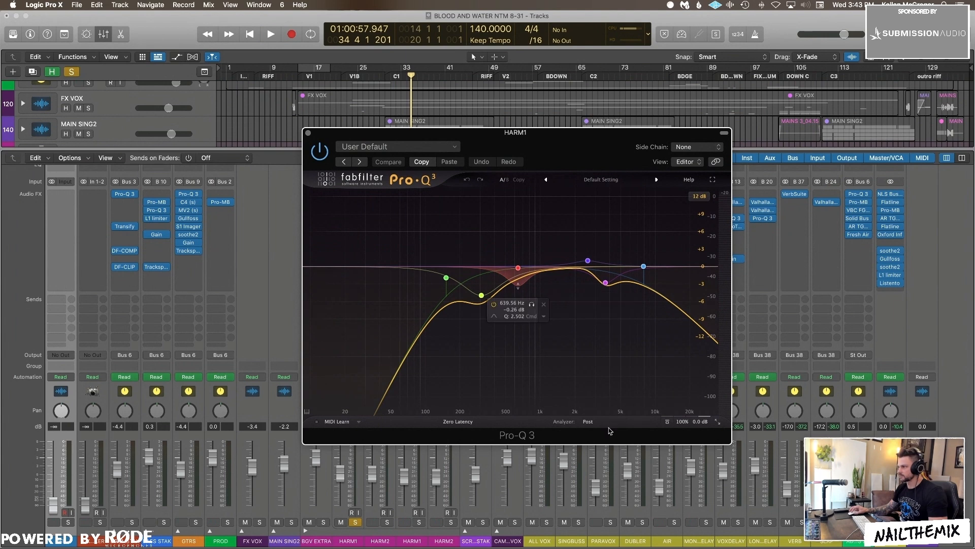
left_click(668, 421)
key("space")
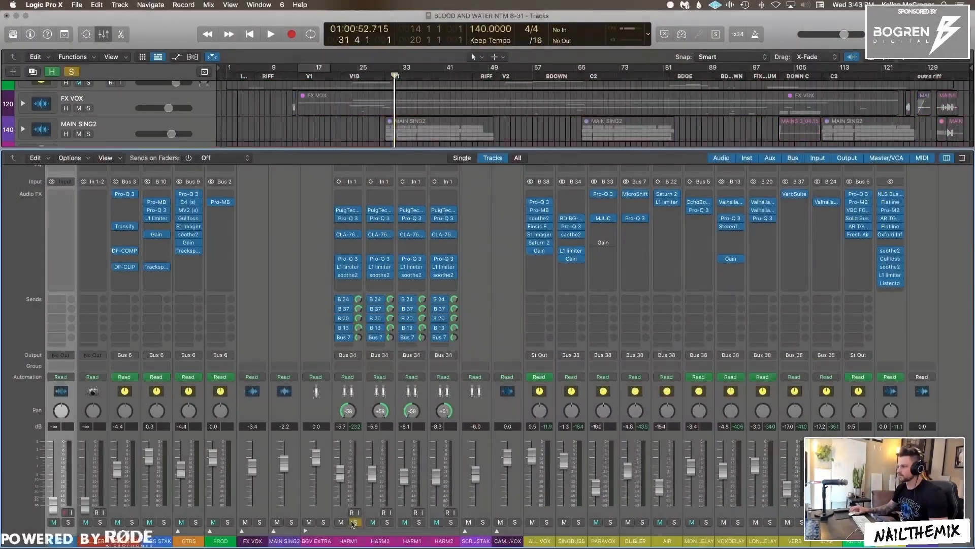
- Solo the AIR and SINGBUSS channels in place of HARM1 and audition them over the chorus
left_click(675, 523)
key("space")
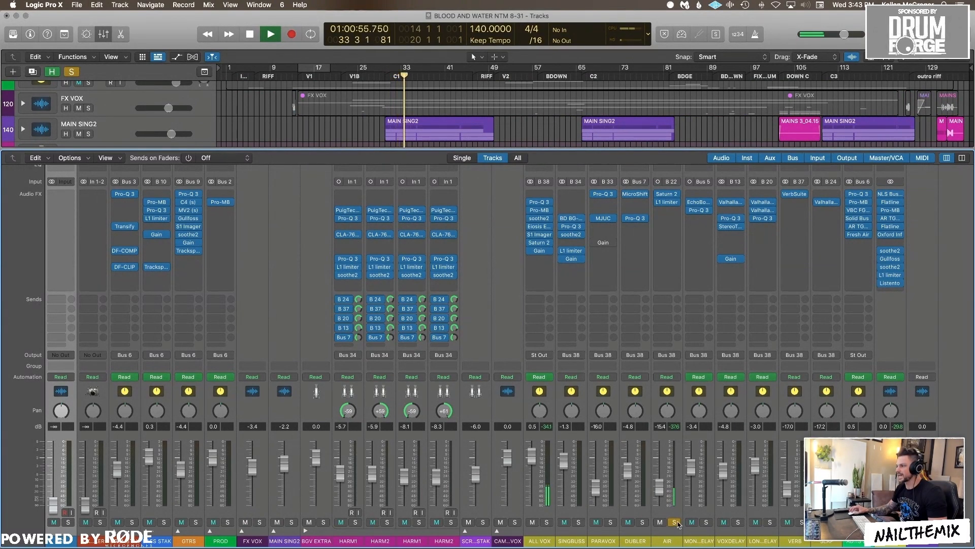
left_click(579, 522)
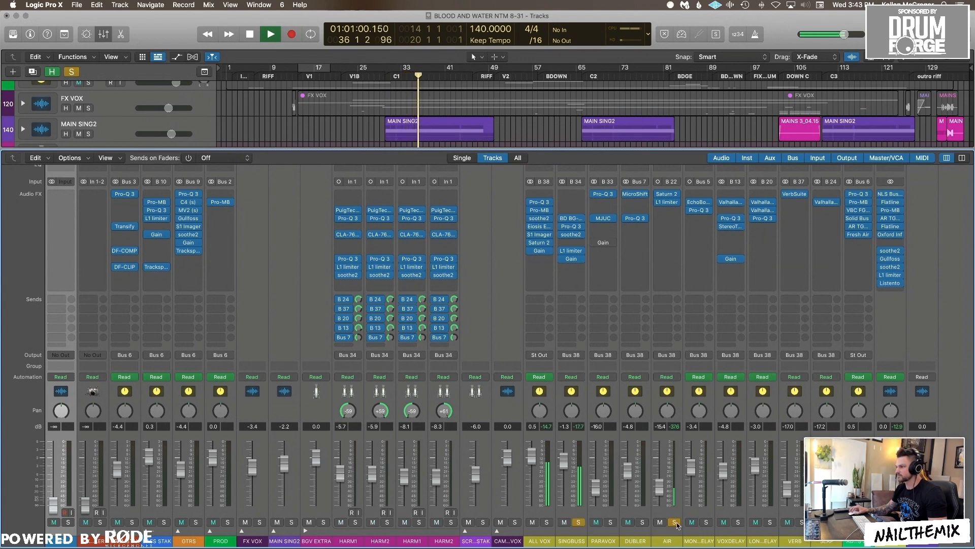
key("space")
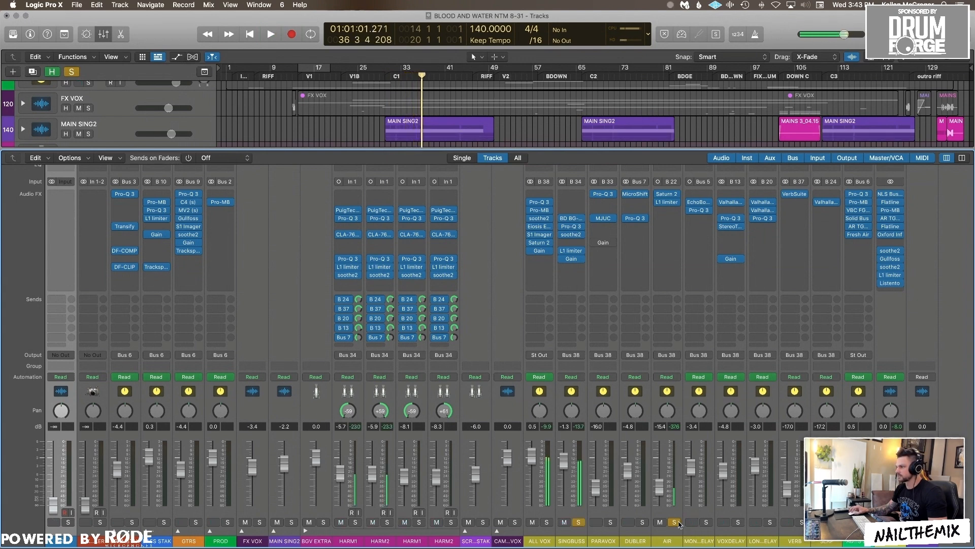
- Solo MAIN SING top together with AIR and compare the chorus vocal with AIR muted and unmuted
left_click(309, 533)
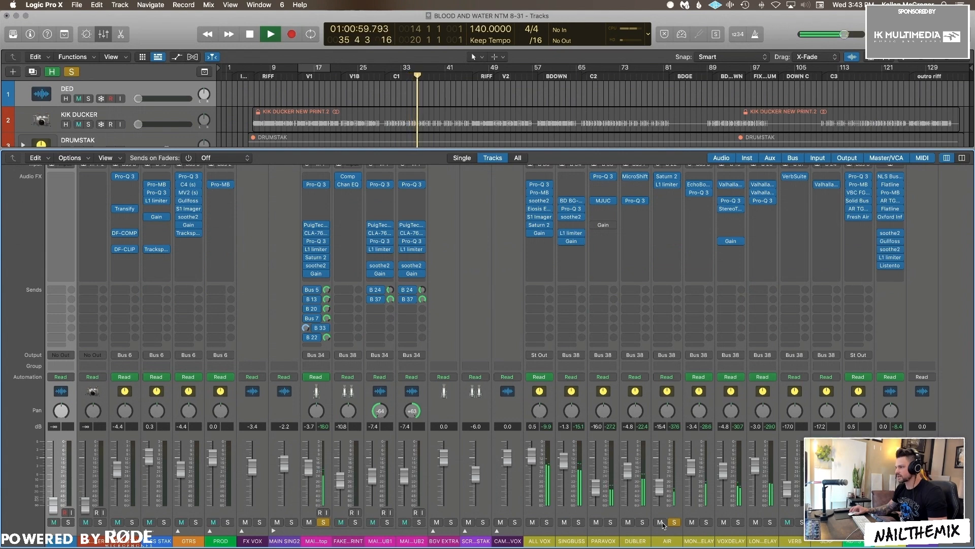
left_click(660, 522)
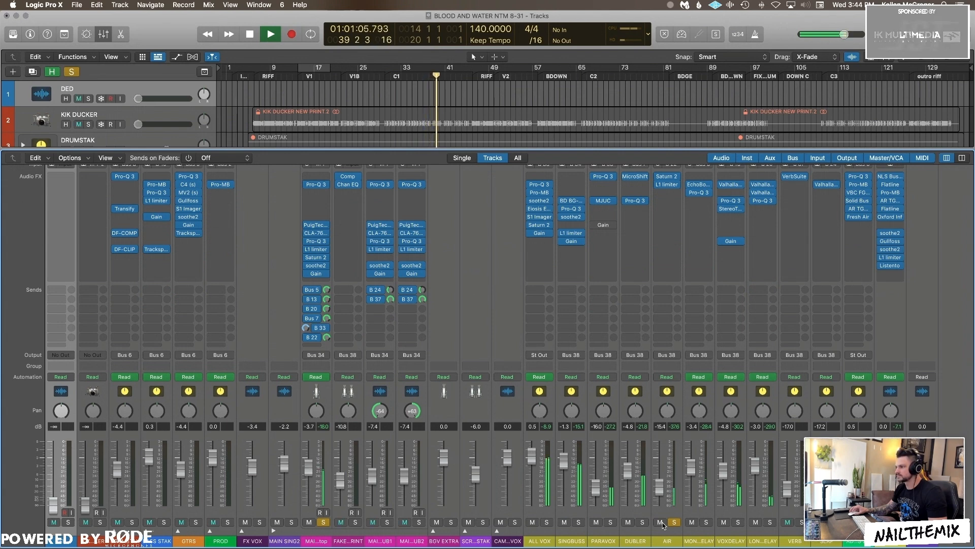
key("space")
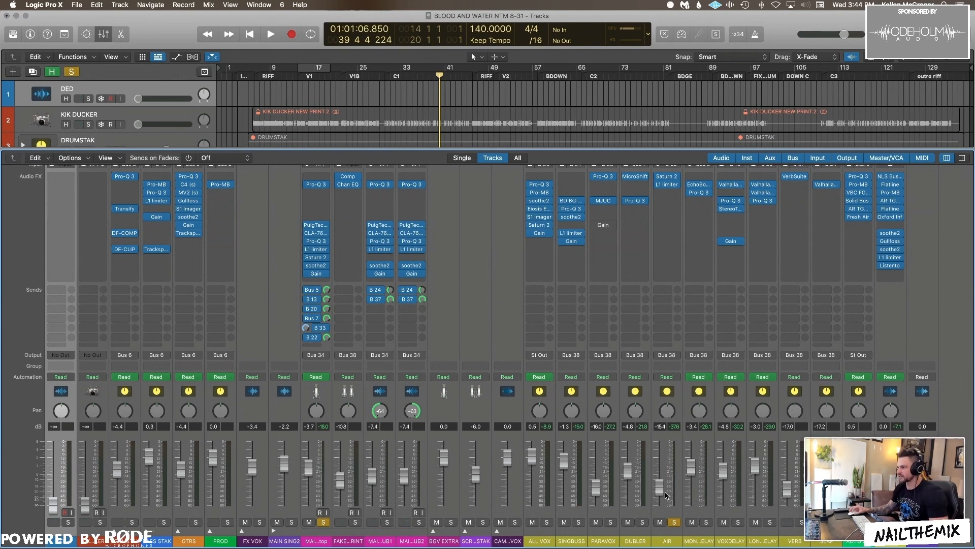
- Clear the solo from MAIN SING top and AIR, and solo the first HARM1 channel in the BGV EXTRA stack
left_click(323, 522)
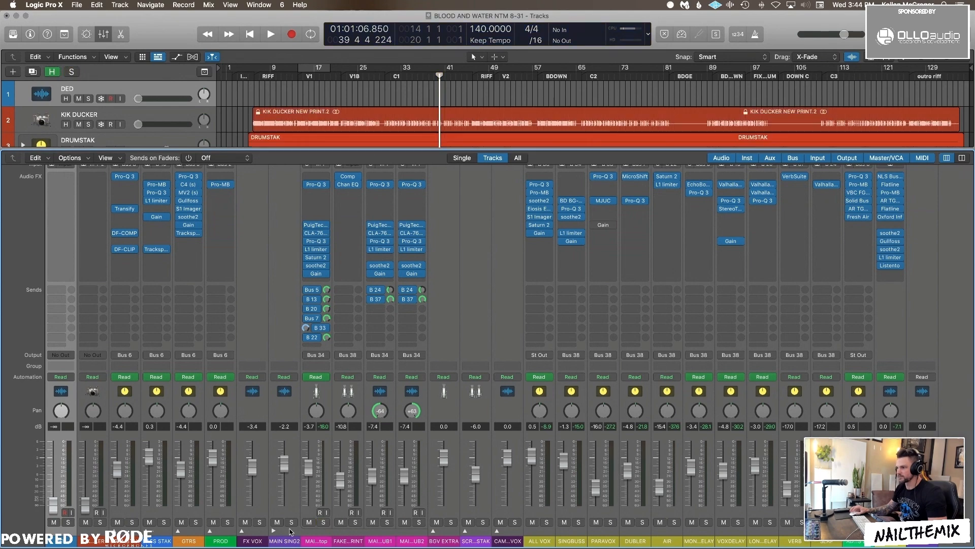
key("x")
key("x")
key("x")
key("x")
key("x")
left_click(89, 331)
key("x")
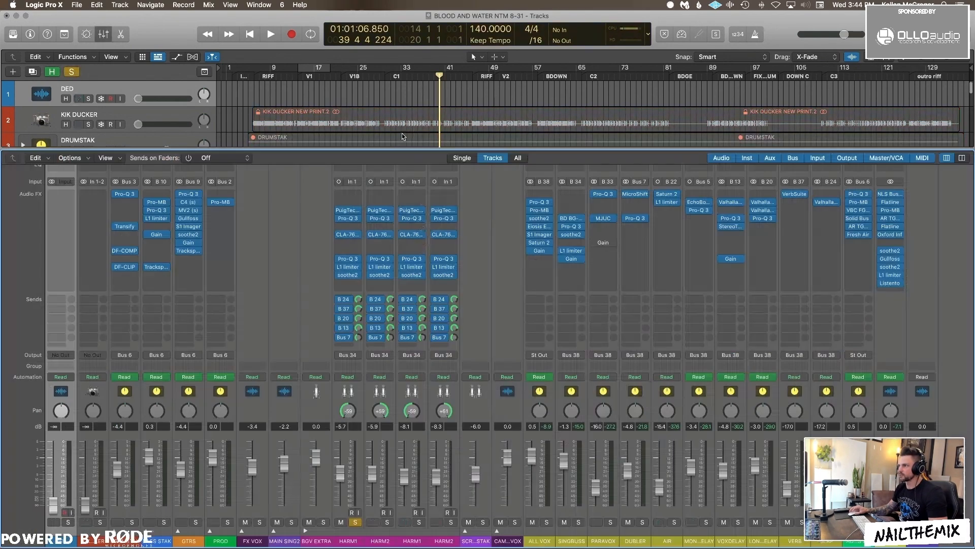
- Select all bands in HARM1's first Pro-Q 3 and compare the harmony with them bypassed and enabled during playback
left_click(354, 221)
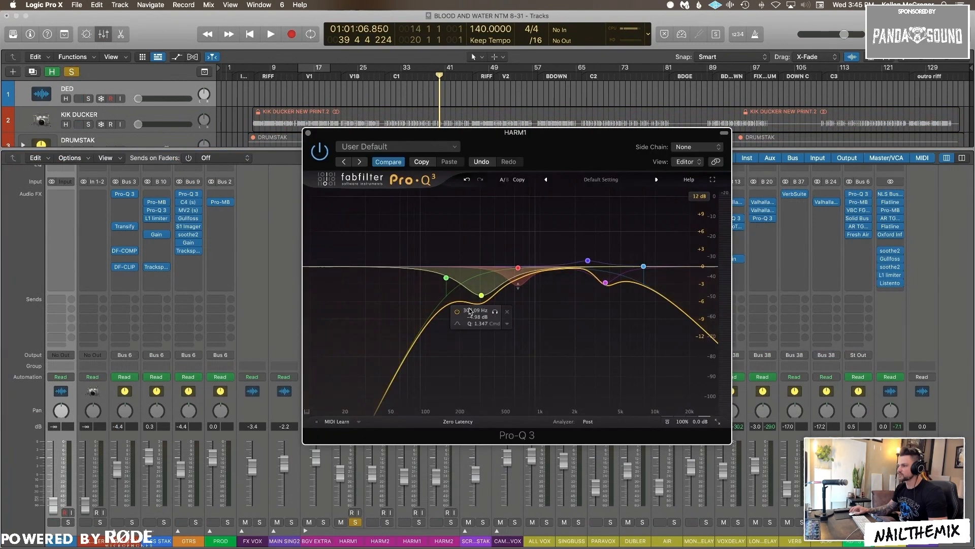
left_click_drag(427, 223, 675, 308)
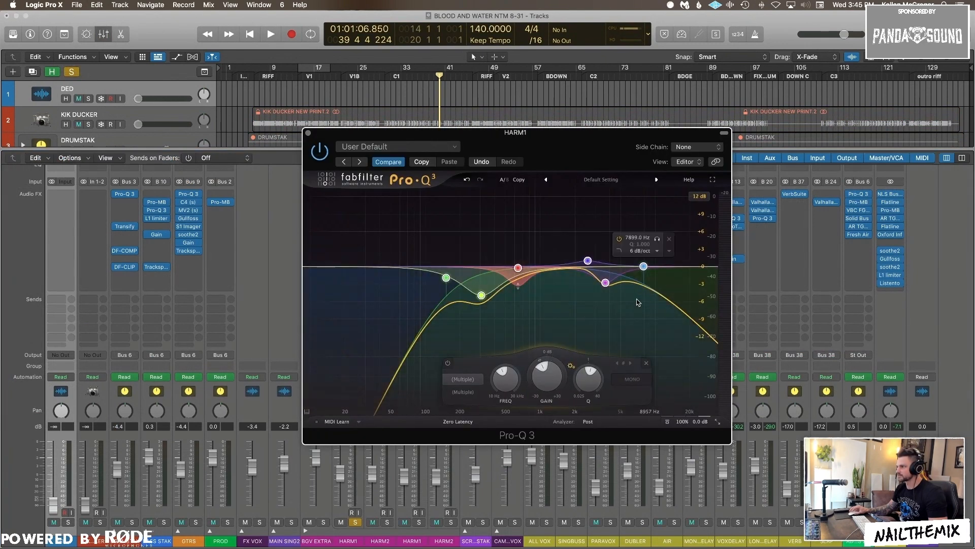
left_click(449, 363)
key("space")
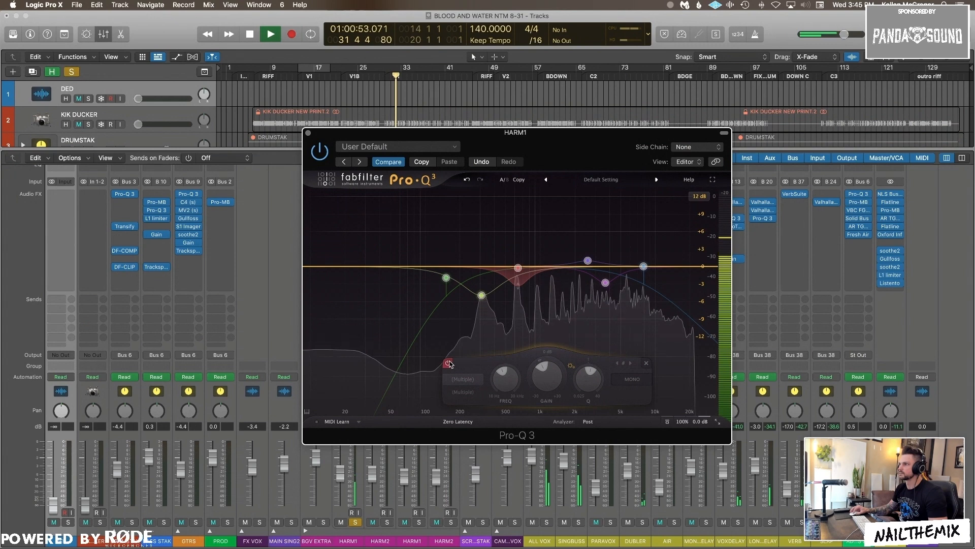
left_click(449, 364)
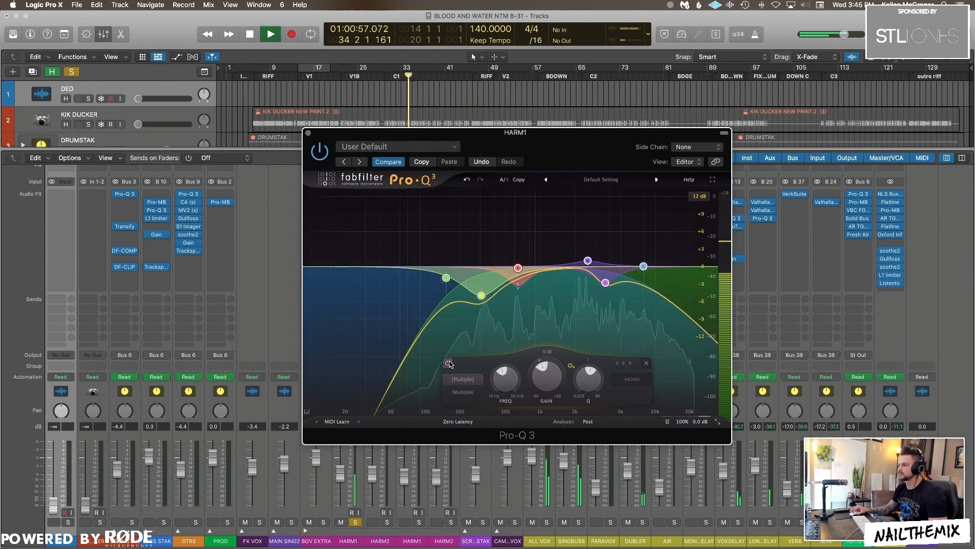
key("space")
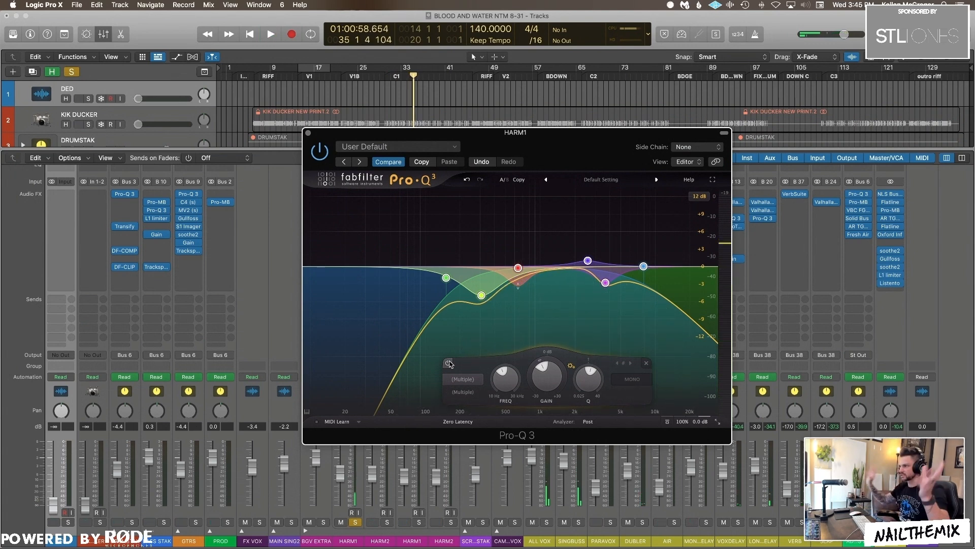
- Inspect the individual low-mid, presence and upper-mid bands of HARM1's first Pro-Q 3, and close the plug-in
mouse_move(491, 274)
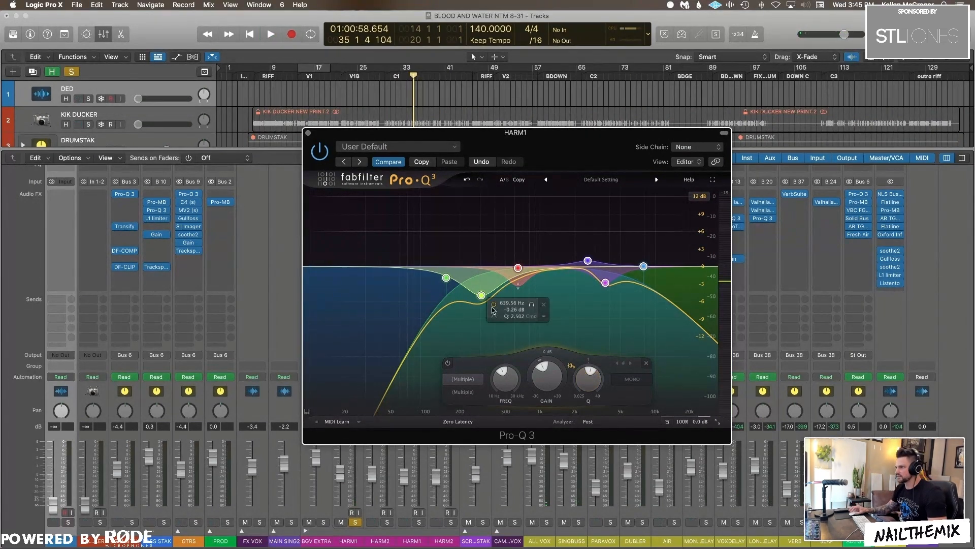
mouse_move(519, 272)
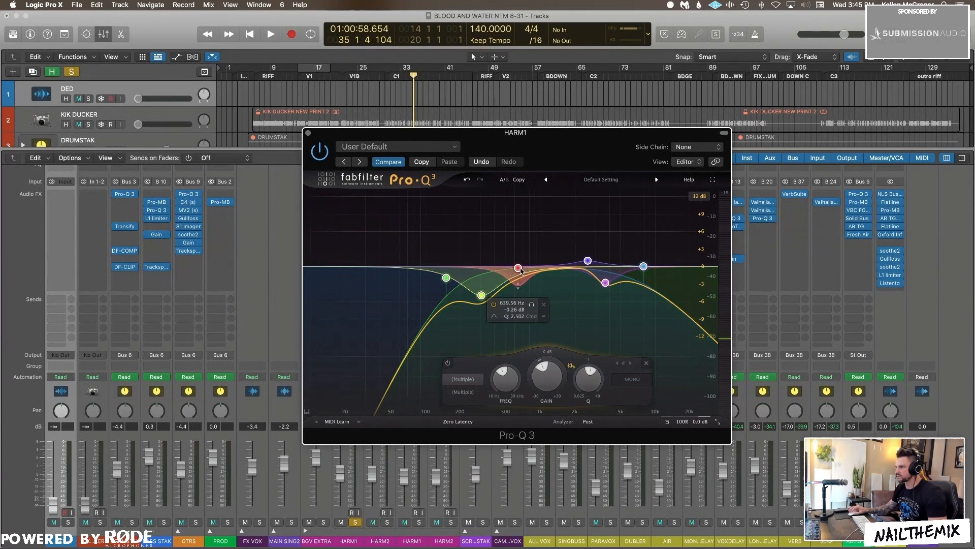
mouse_move(587, 262)
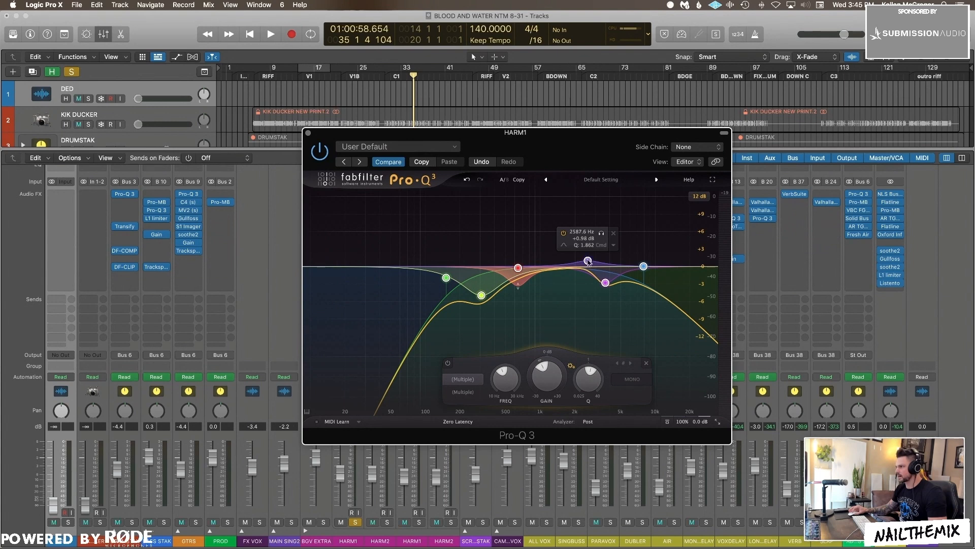
mouse_move(608, 287)
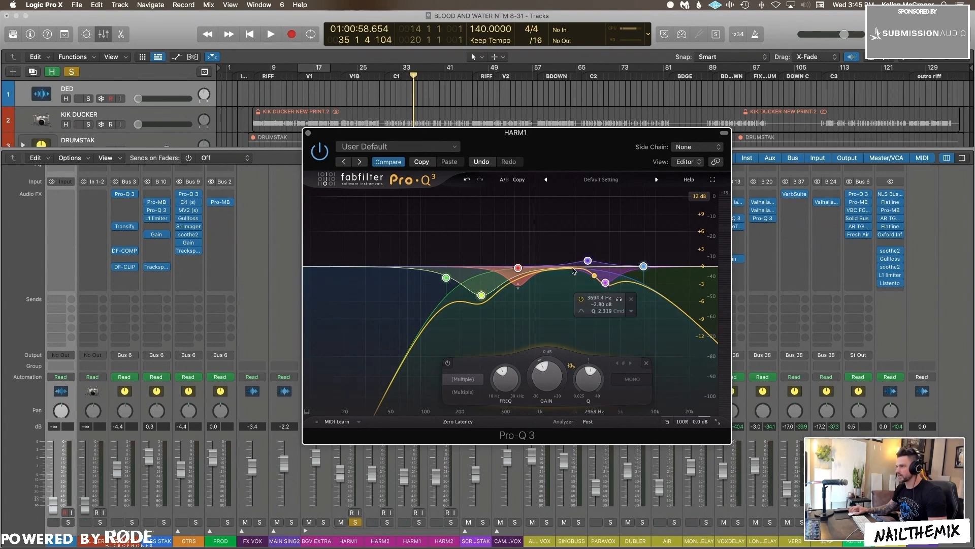
left_click(305, 132)
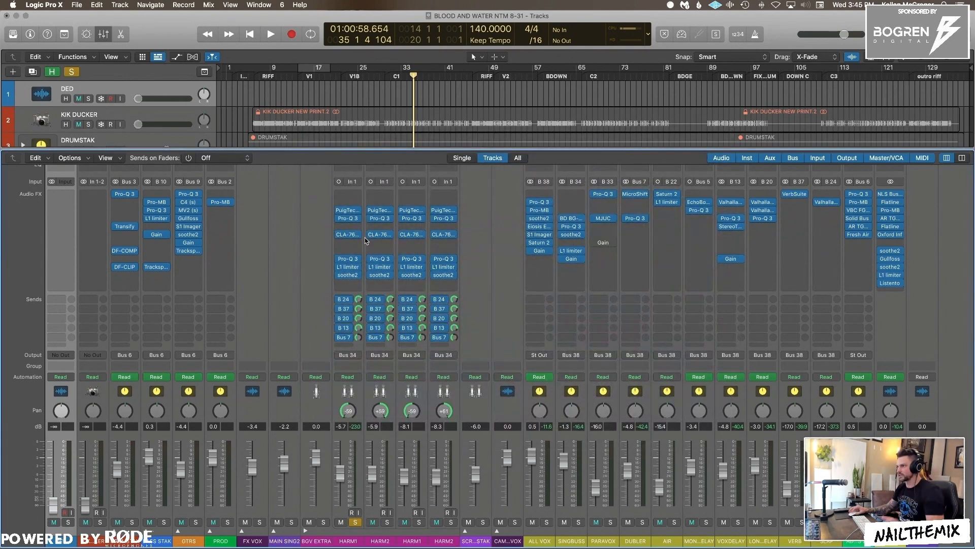
- Inspect the CLA-76 compressor settings on HARM1 while playing back the chorus
left_click(349, 234)
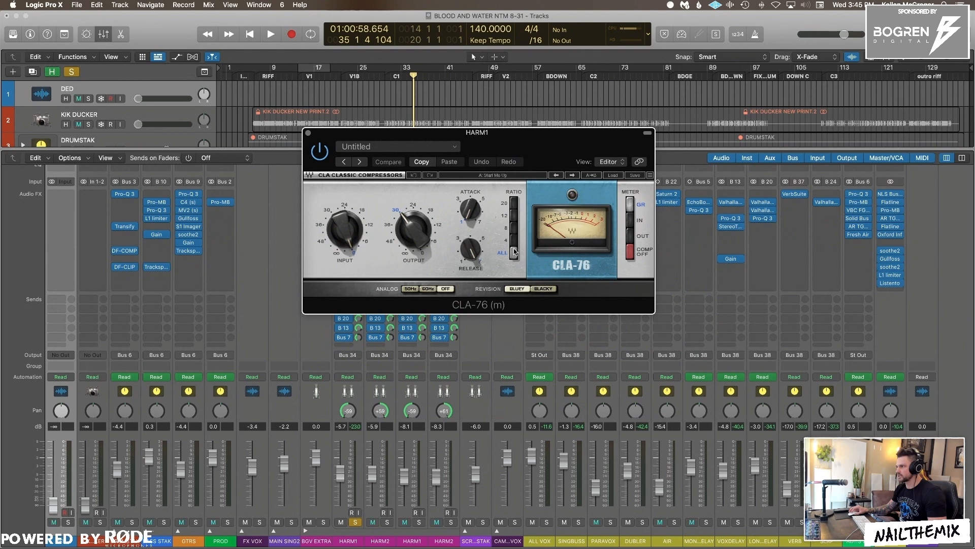
key("space")
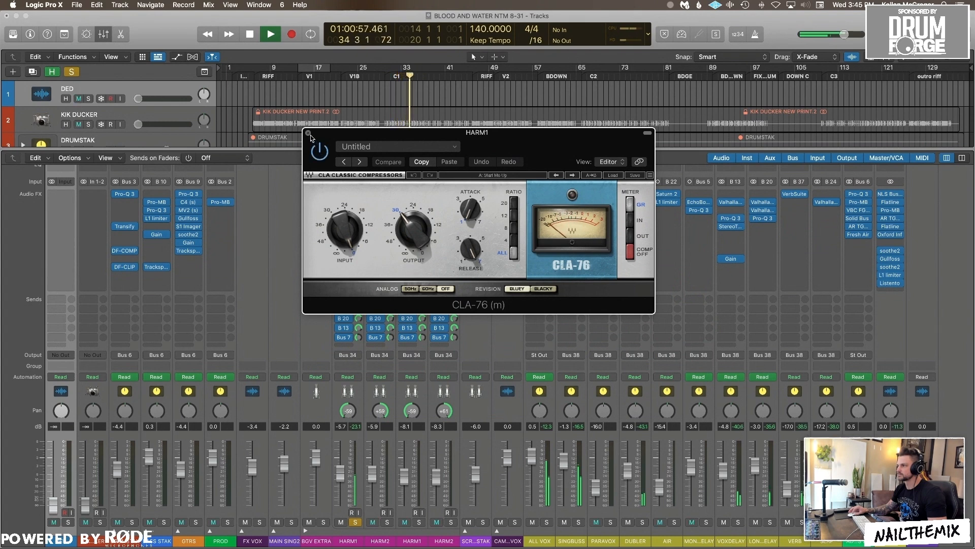
left_click(308, 133)
key("space")
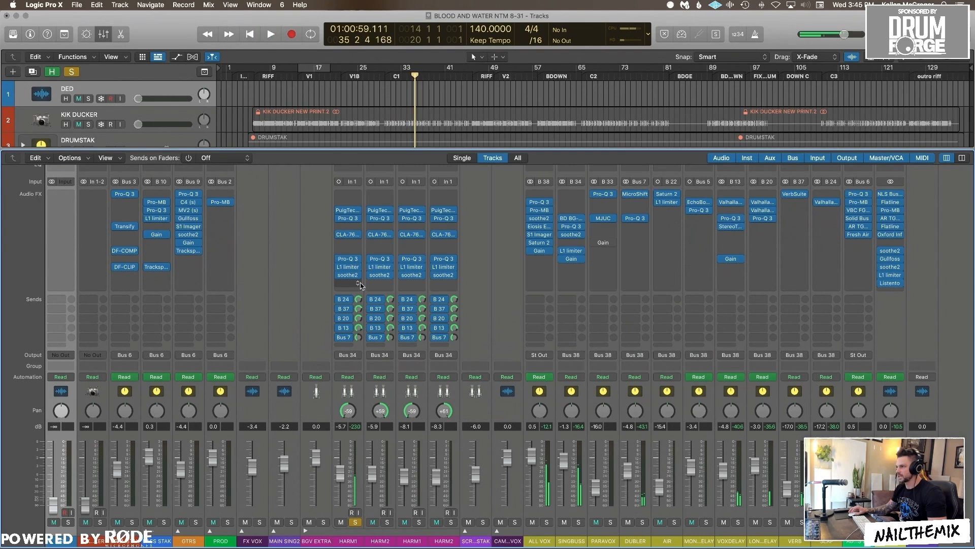
- Select the bell bands in HARM1's second Pro-Q 3 and compare the sound with them bypassed and enabled during playback
left_click(350, 260)
left_click_drag(470, 208, 650, 327)
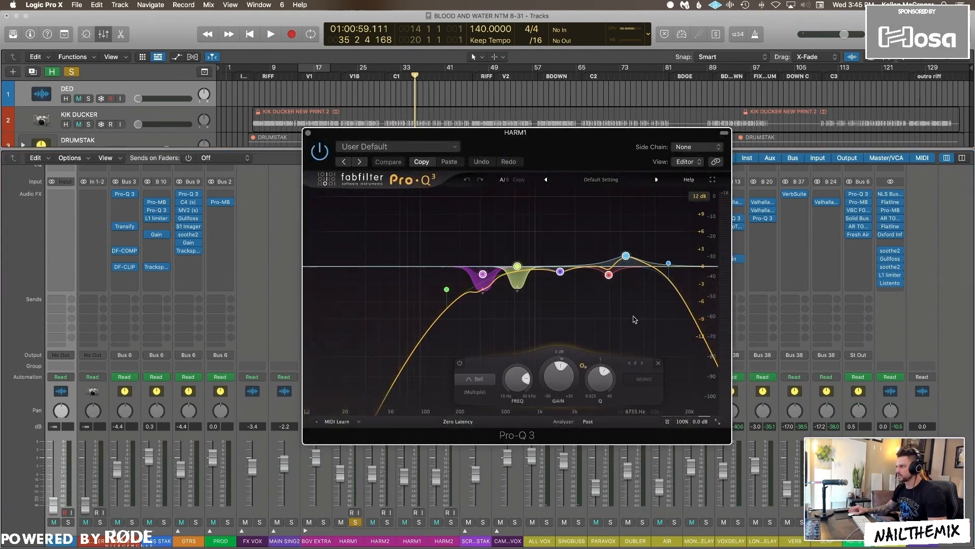
left_click(459, 362)
key("space")
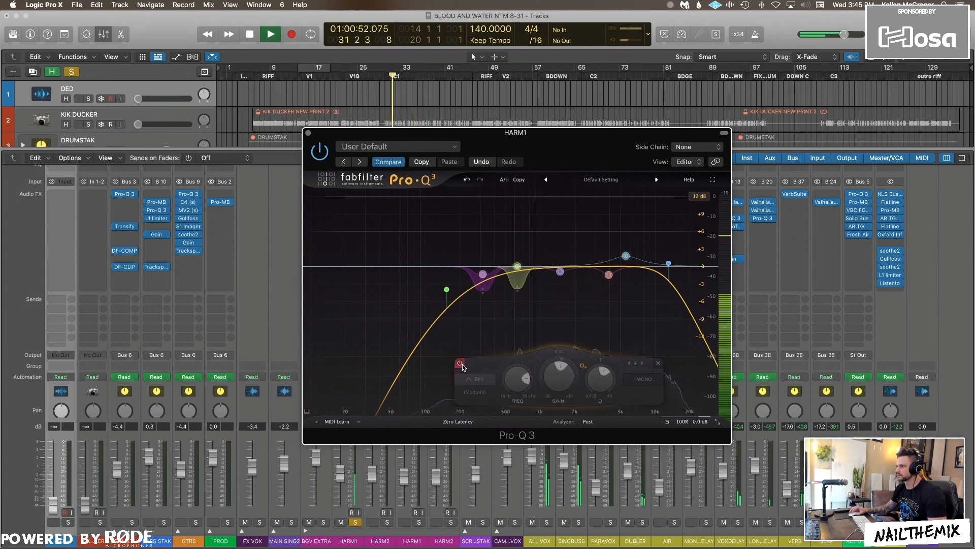
left_click(461, 364)
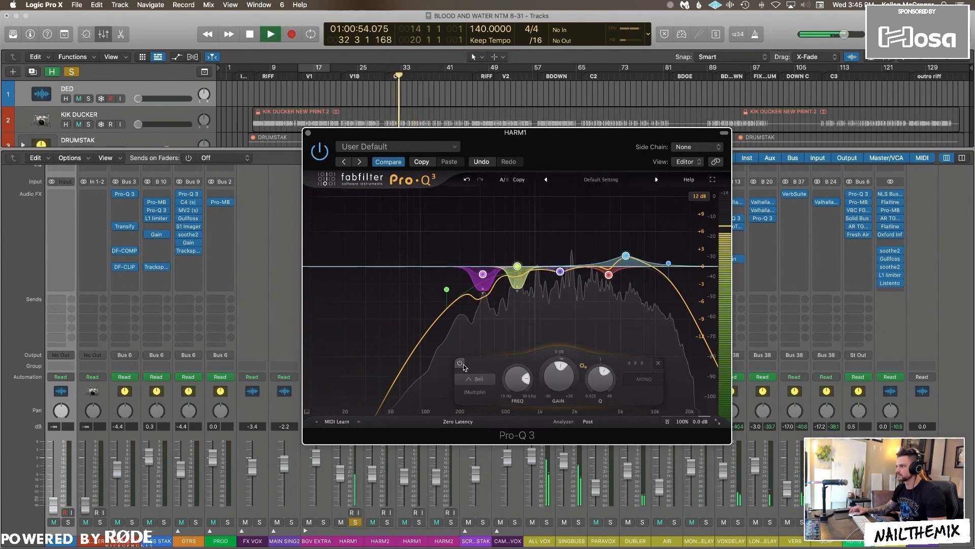
- Audition the 631.80 Hz band alone in HARM1's second Pro-Q 3, return to the full signal, and stop playback
left_click(532, 238)
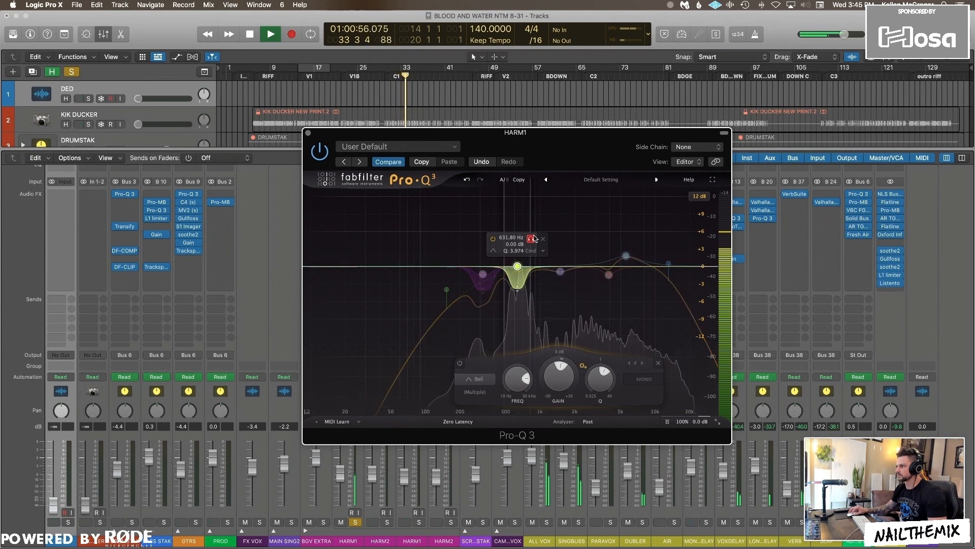
left_click(533, 239)
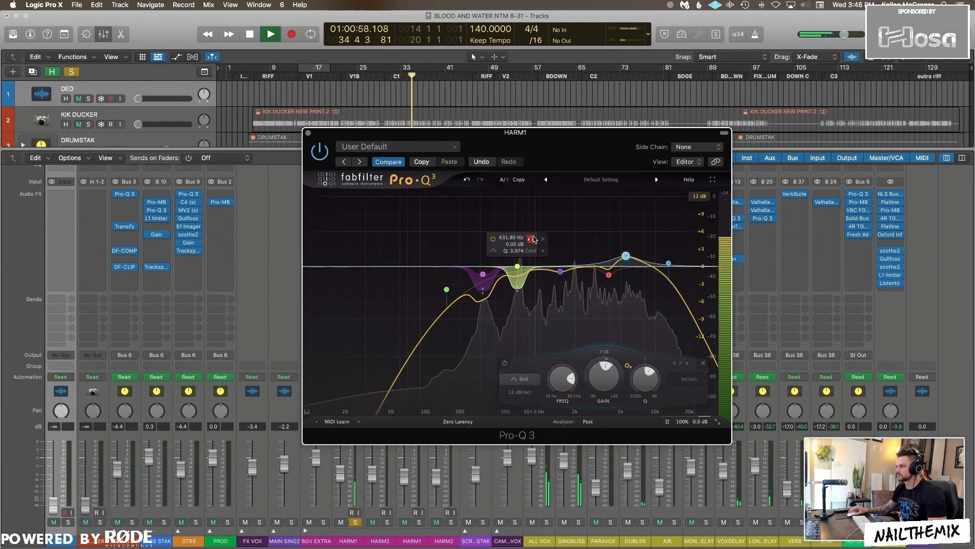
key("space")
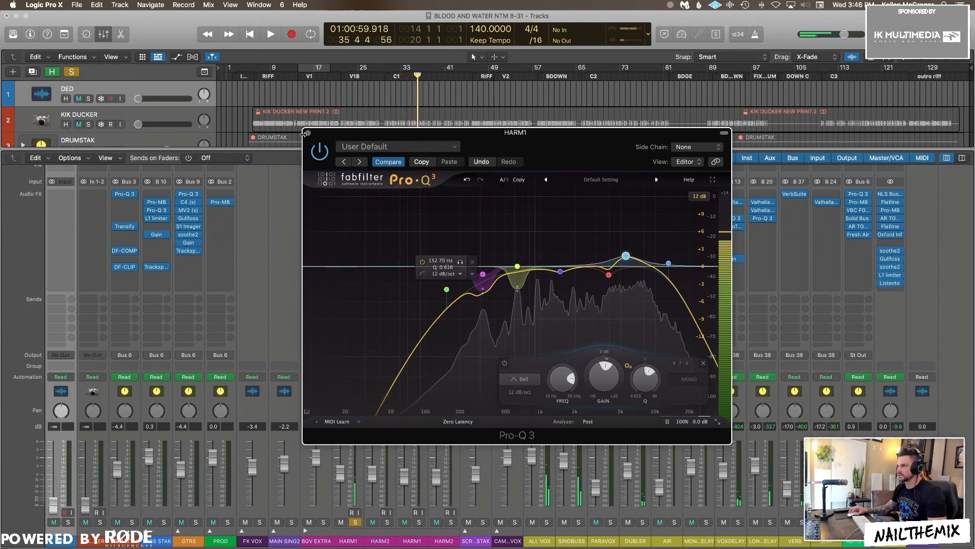
- Close HARM1's second Pro-Q 3 and inspect its L1 limiter during playback
left_click(307, 133)
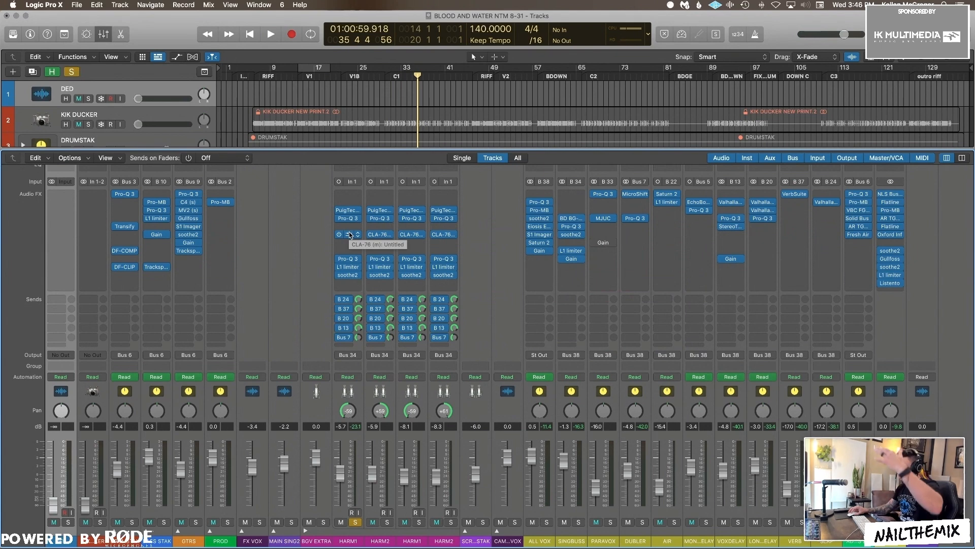
left_click(348, 269)
key("space")
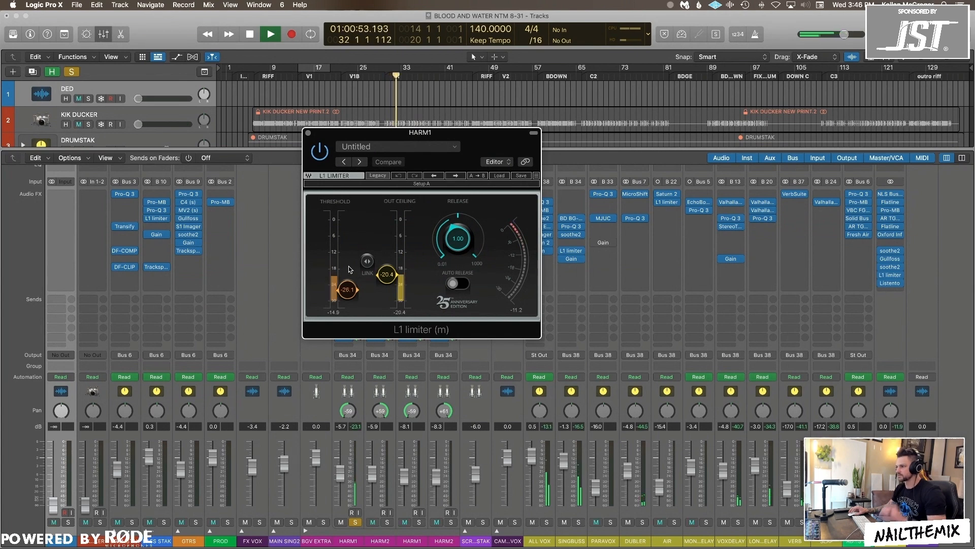
left_click(308, 133)
key("space")
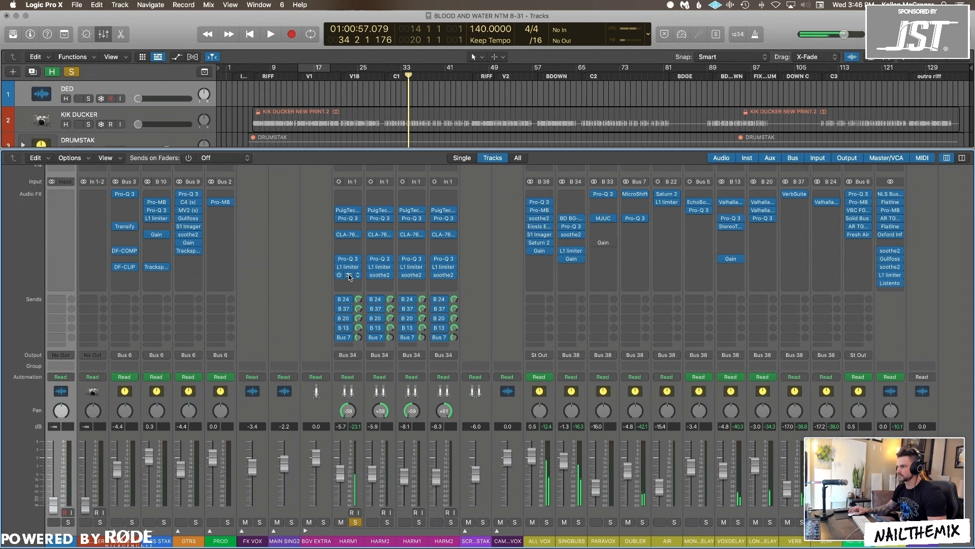
- Open soothe2 on HARM1, play back the chorus, and audition only the removed signal with delta before returning to normal output
left_click(349, 275)
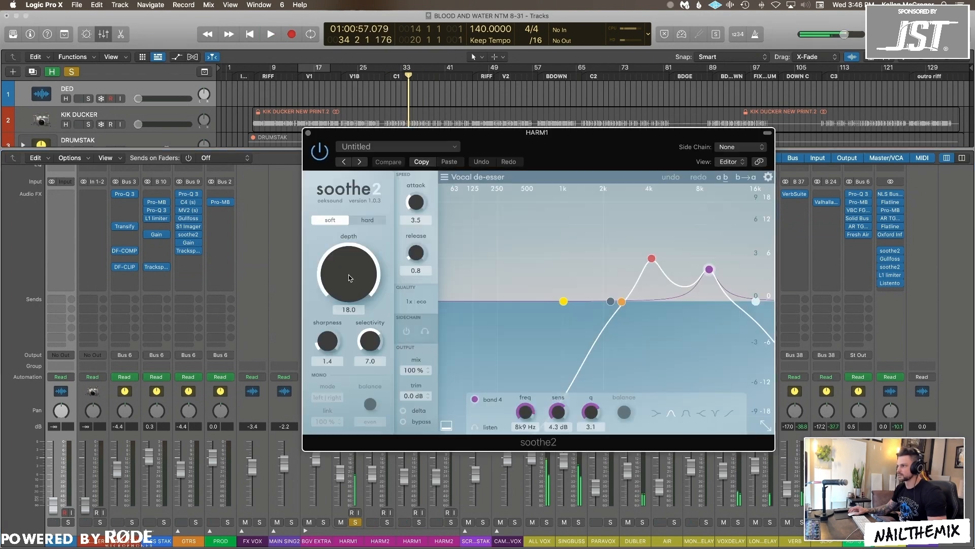
key("space")
left_click(421, 414)
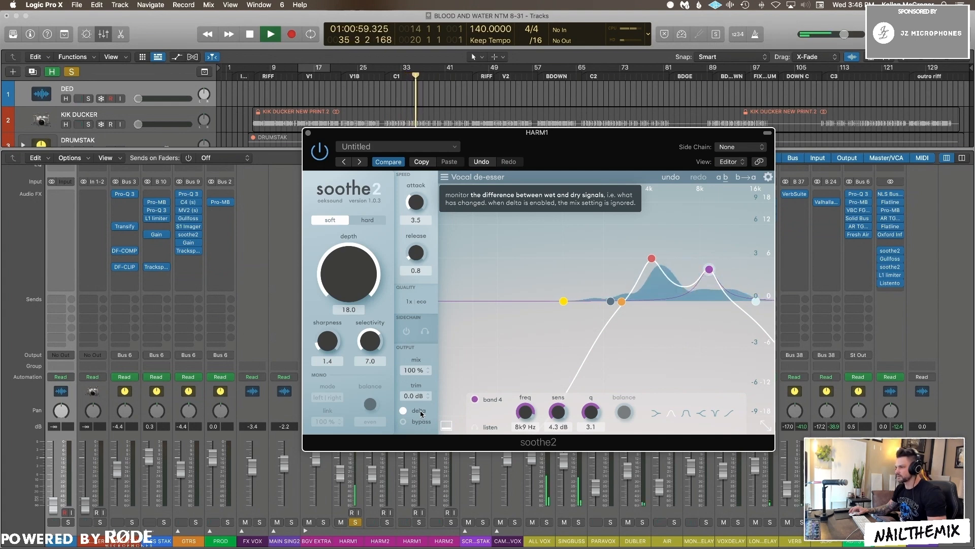
left_click(421, 413)
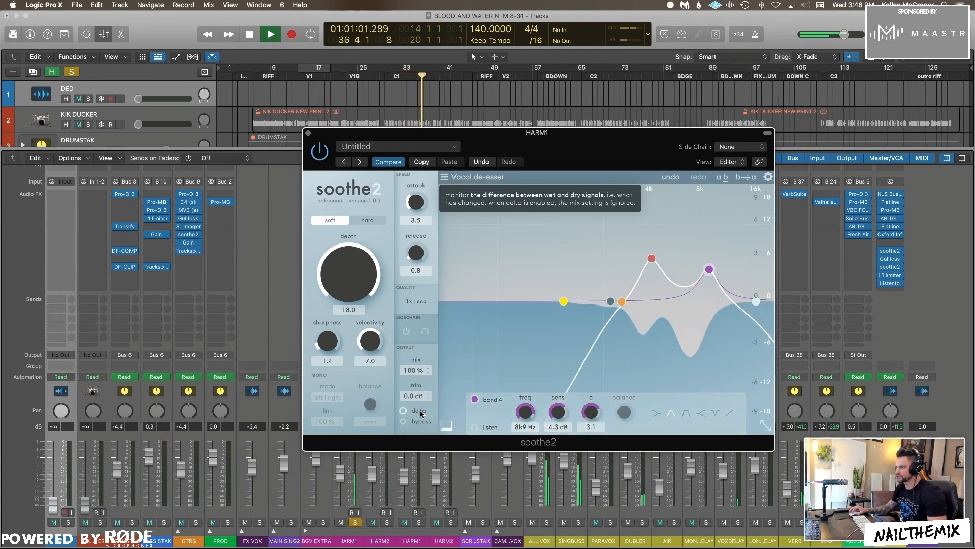
- Compare HARM1's sound with soothe2 bypassed and enabled, stop playback, and close the plug-in
left_click(421, 421)
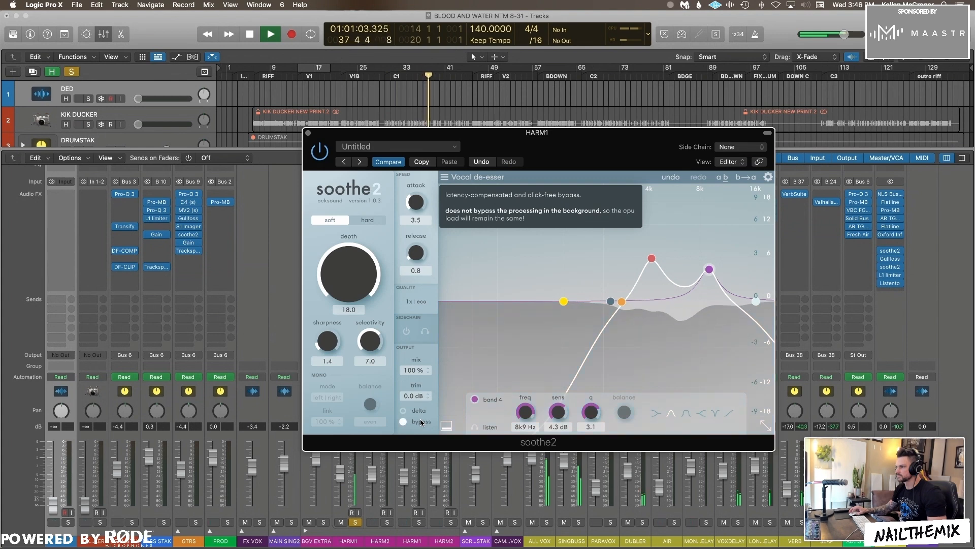
left_click(421, 421)
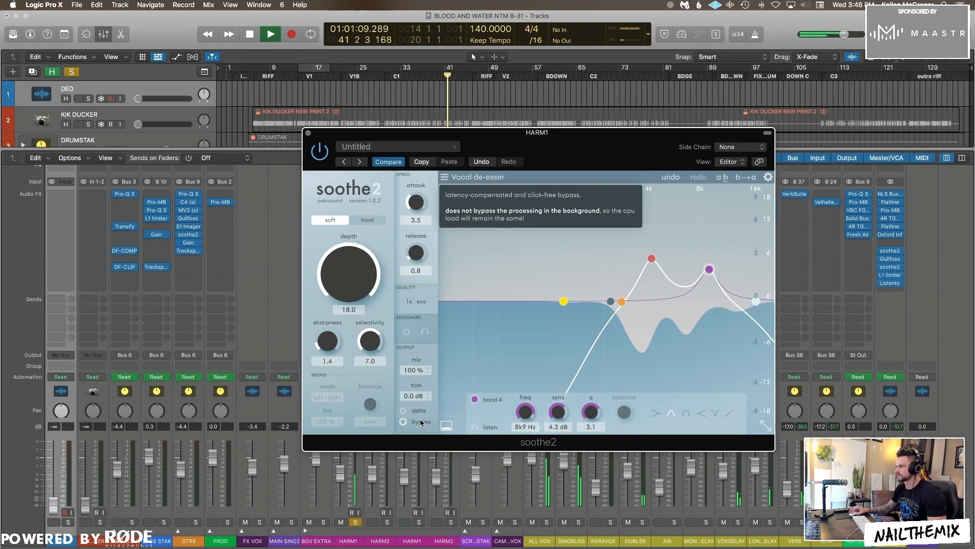
key("space")
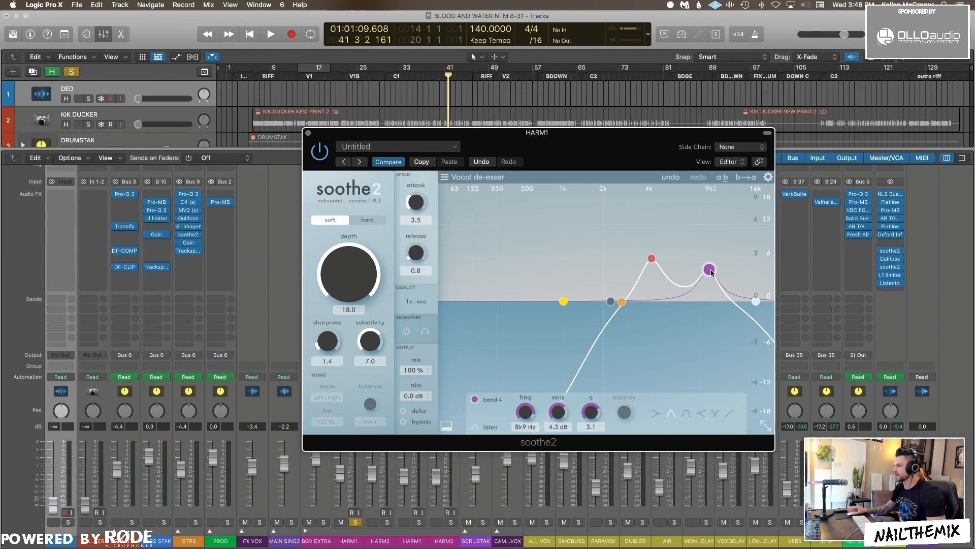
key("super+w")
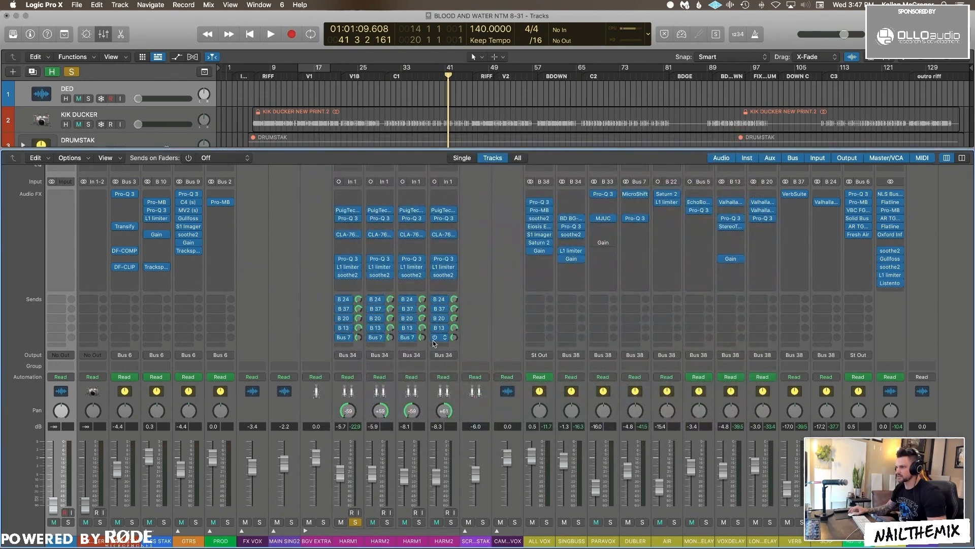
- Check the destinations of HARM1's sends, from Bus 7 up to Bus 24, without changing their routing
left_click(349, 337)
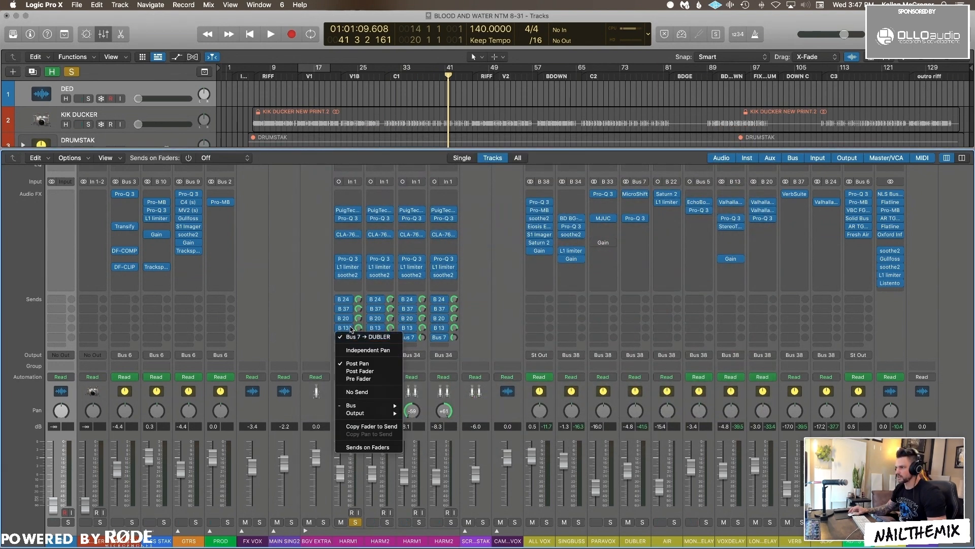
left_click(352, 327)
left_click(351, 326)
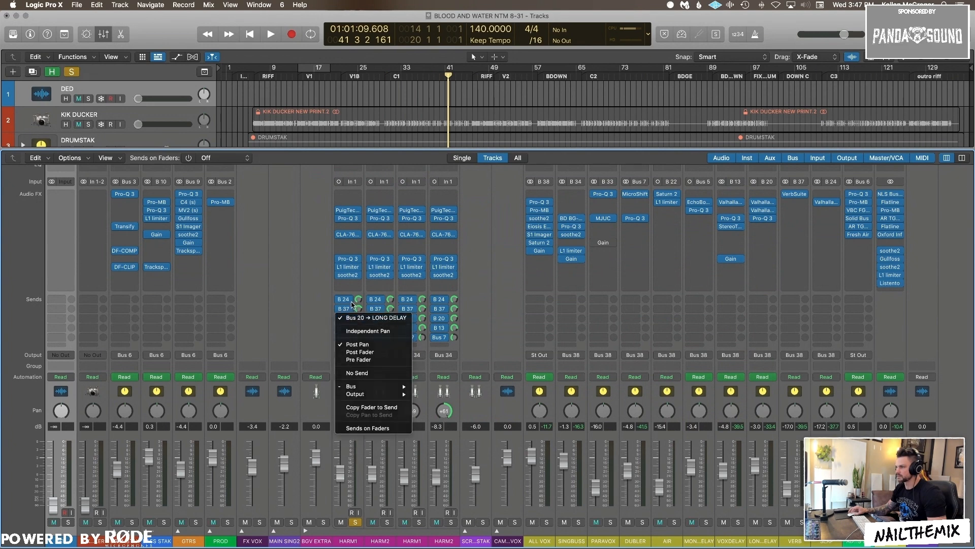
left_click(351, 309)
left_click(350, 308)
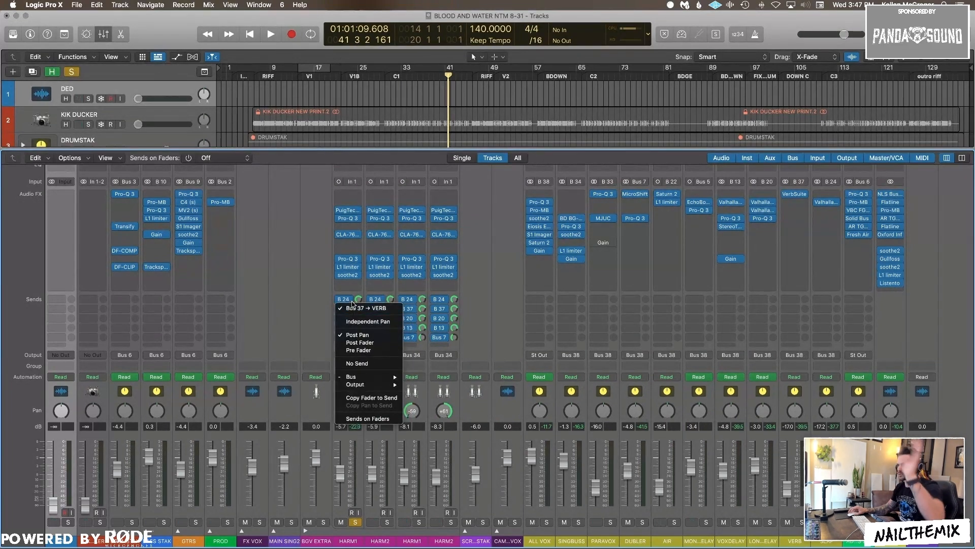
left_click(355, 299)
left_click(354, 299)
left_click(354, 291)
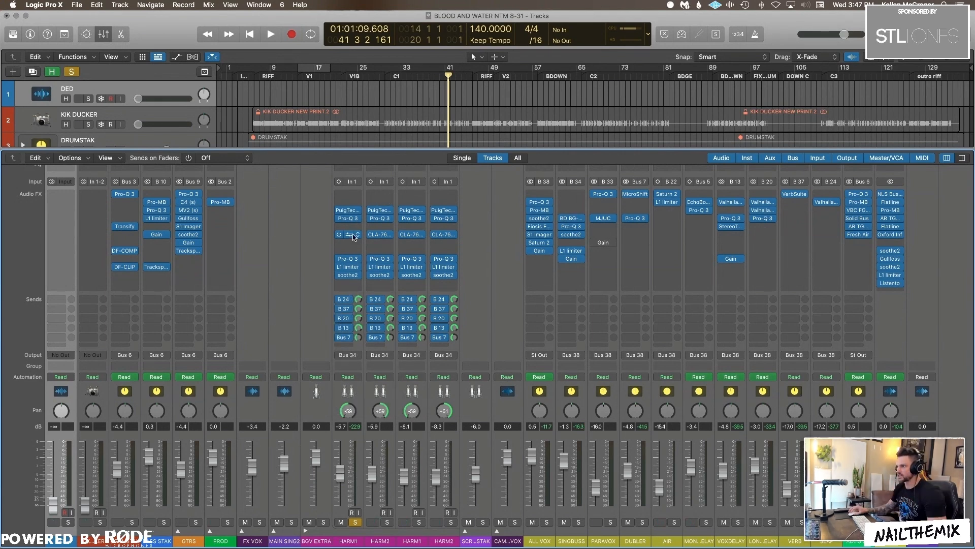
- Expand the MAIN SING2 stack, solo FAKE LOW PRINT, and play it from the start of chorus C1
key("x")
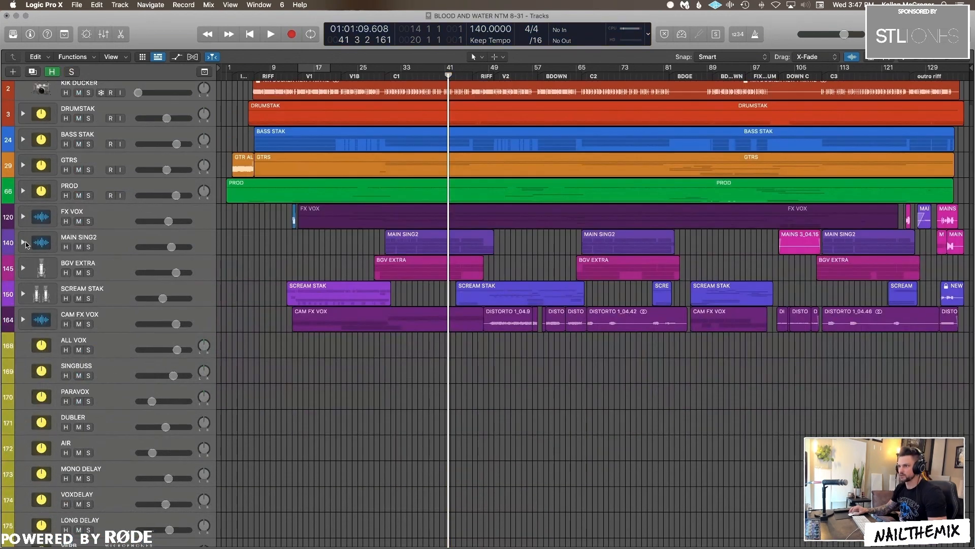
left_click(25, 243)
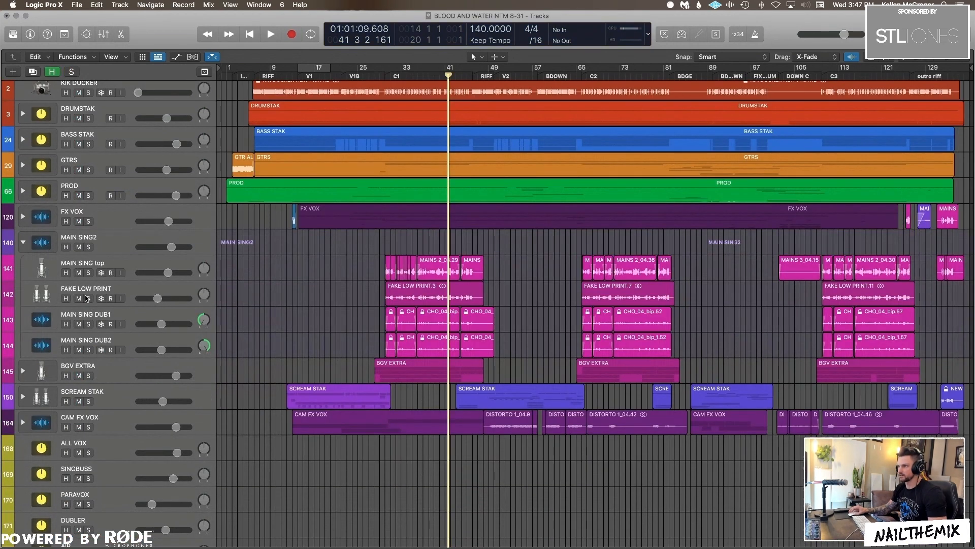
left_click(87, 298)
left_click(385, 75)
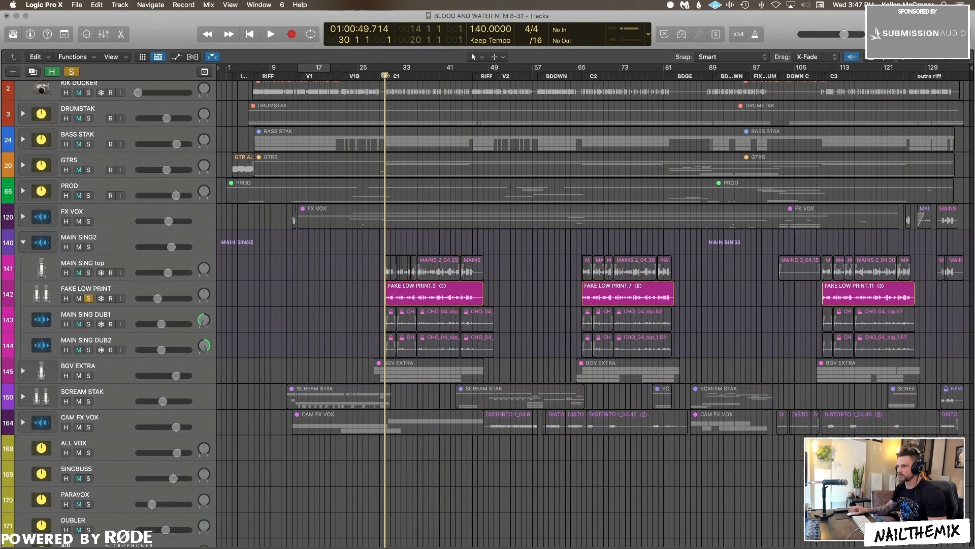
key("space")
- Inspect the Compressor on the FAKE LOW PRINT channel in the mixer during playback, and close it
key("x")
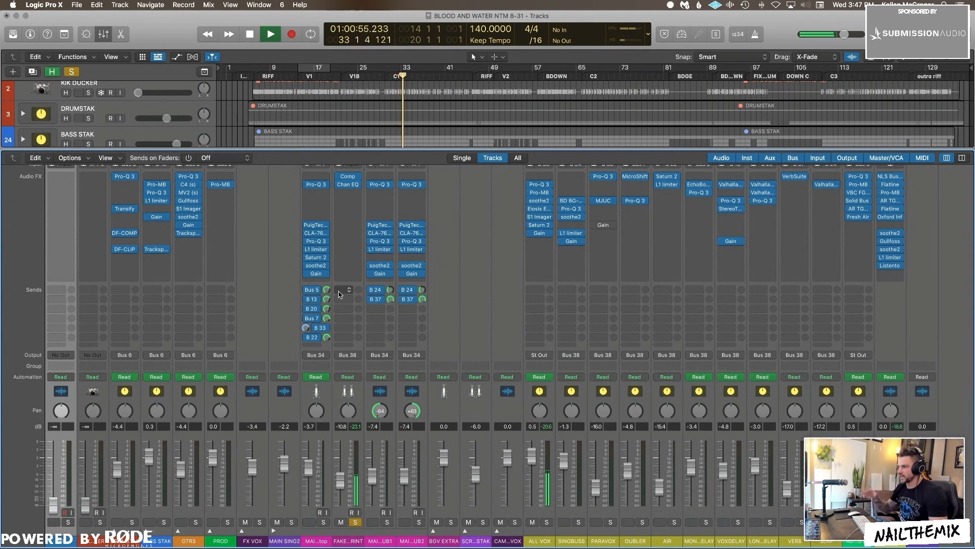
left_click(347, 180)
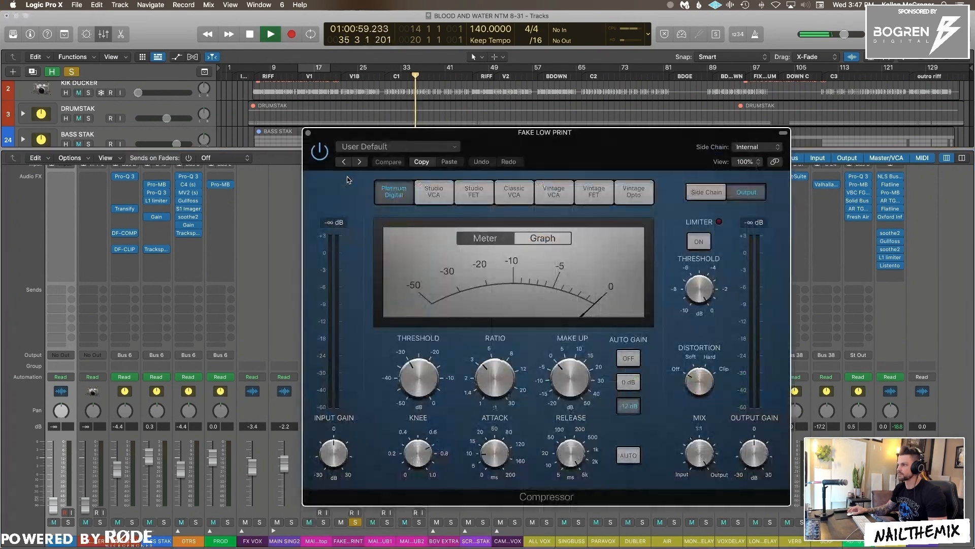
left_click(309, 134)
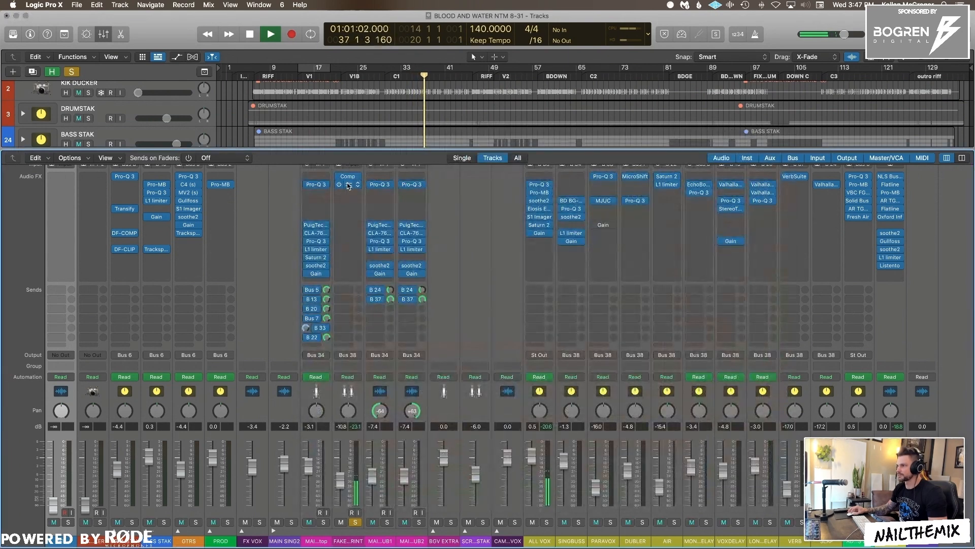
- Inspect FAKE LOW PRINT's Channel EQ, compare it bypassed and enabled, and stop playback with the plug-in and mixer closed
left_click(348, 185)
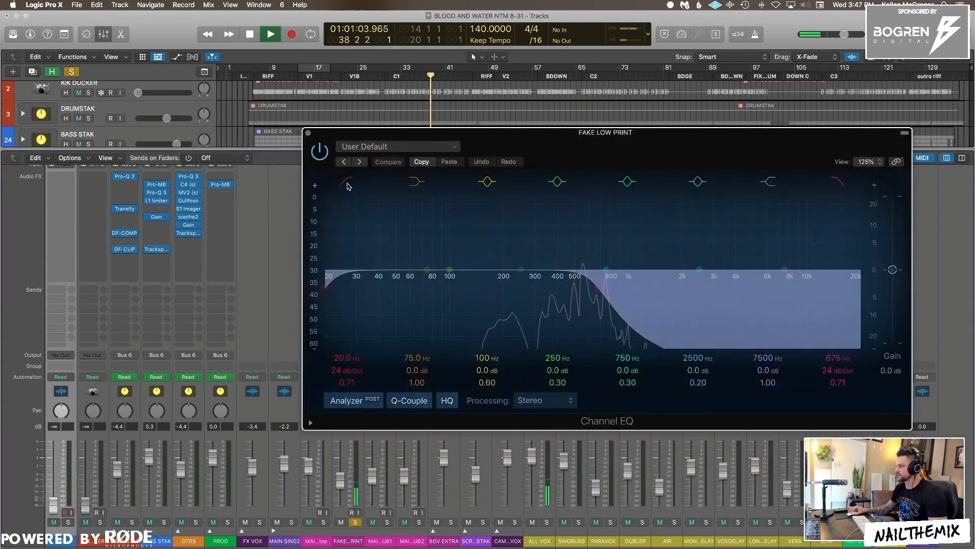
left_click(316, 152)
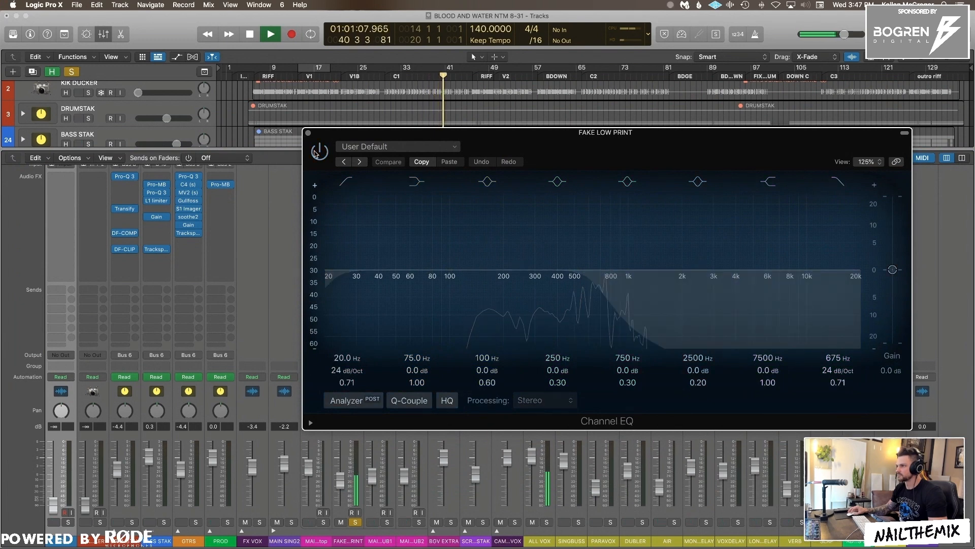
left_click(316, 152)
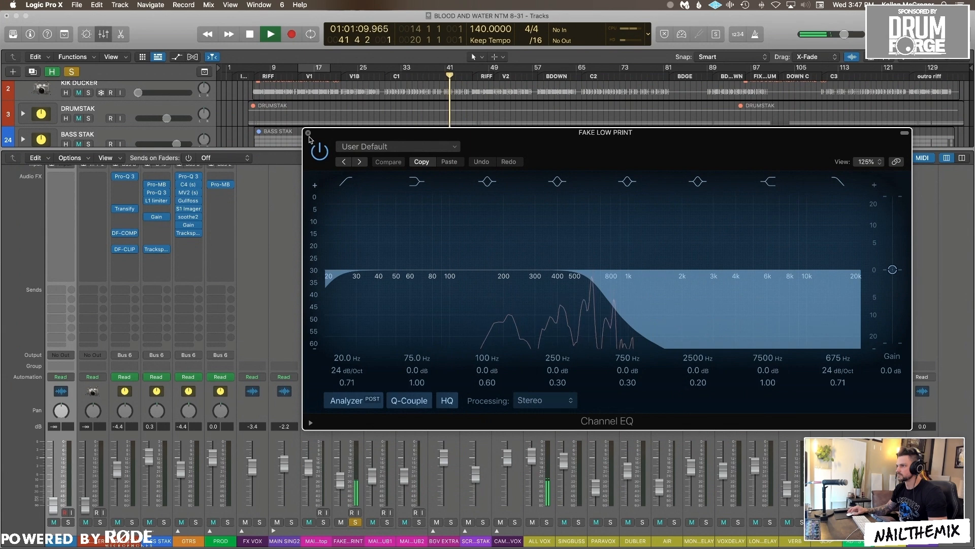
left_click(309, 134)
key("x")
key("space")
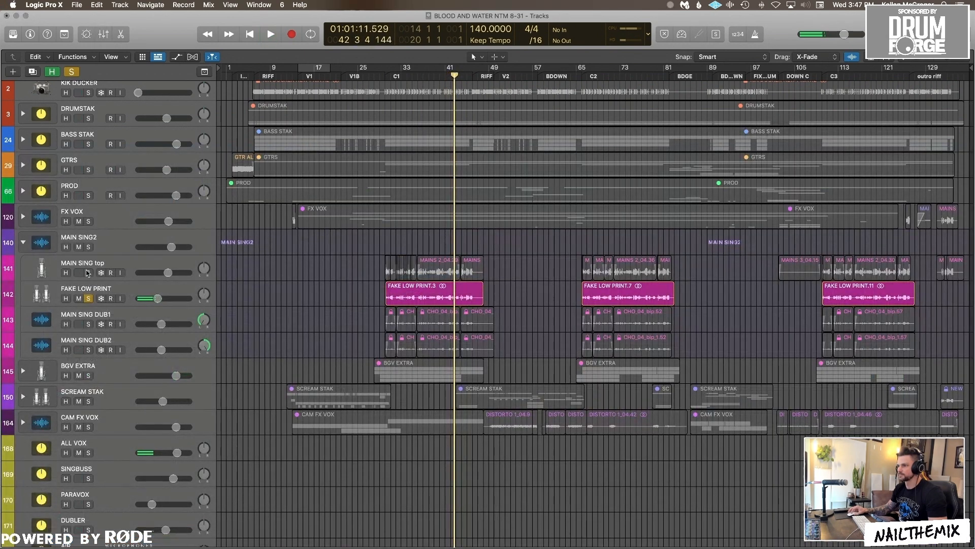
- Solo MAIN SING top in place of FAKE LOW PRINT and play back the chorus
left_click(88, 273)
left_click(88, 299)
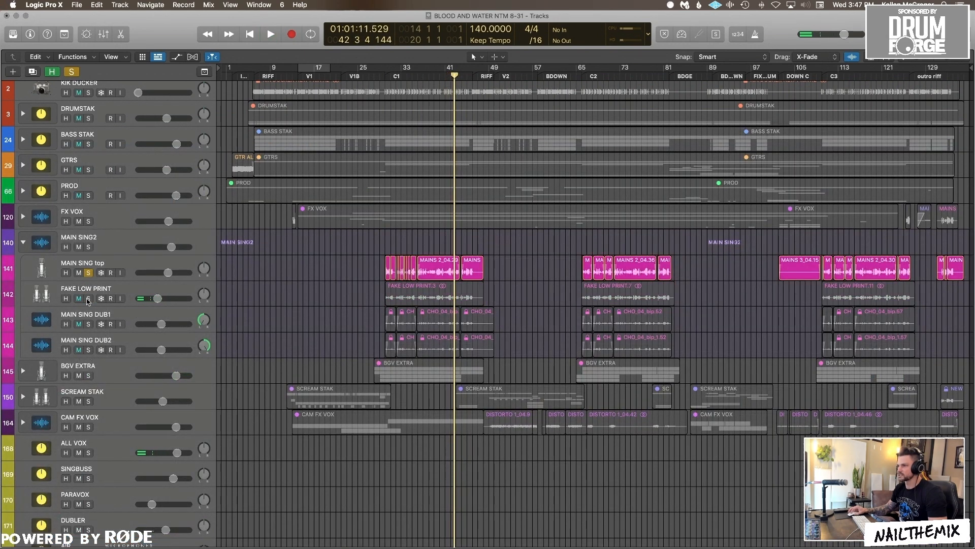
key("space")
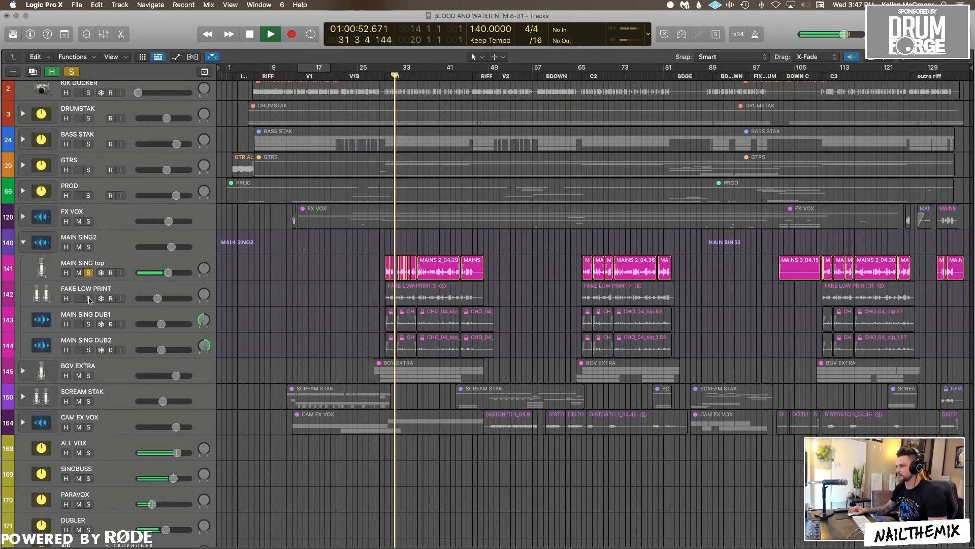
- Compare MAIN SING top with and without FAKE LOW PRINT soloed alongside it, and stop playback
left_click(88, 298)
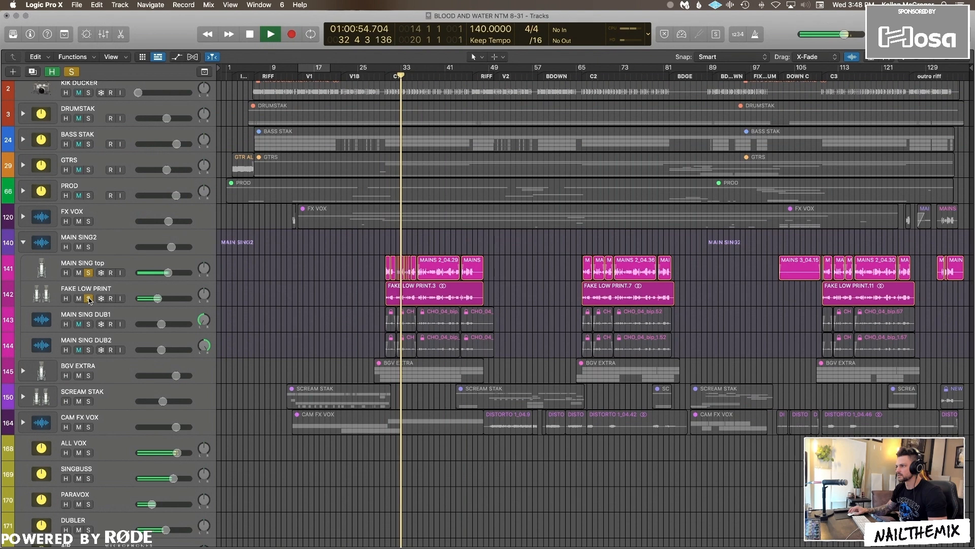
left_click(89, 298)
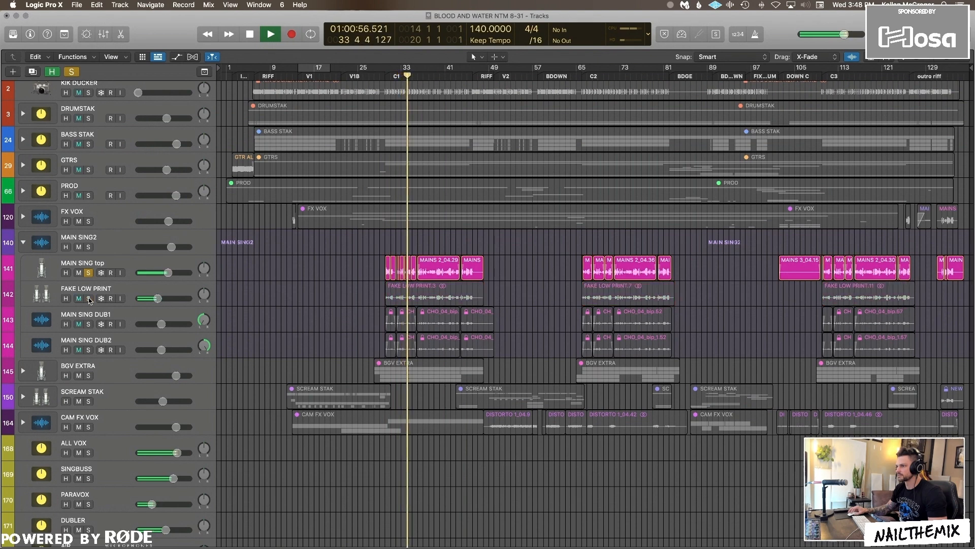
left_click(89, 298)
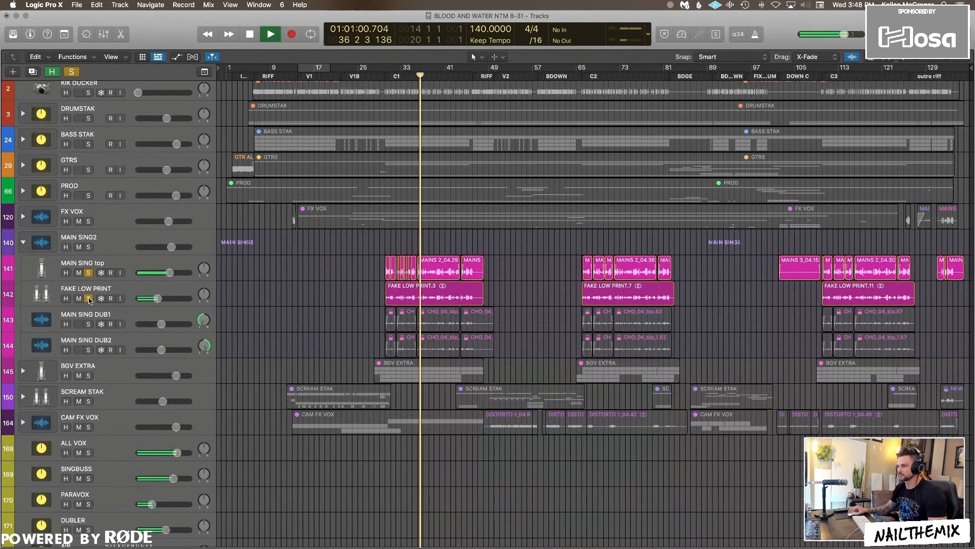
key("space")
- Clear all solos, collapse the MAIN SING2 stack, and show the mixer
left_click(71, 71)
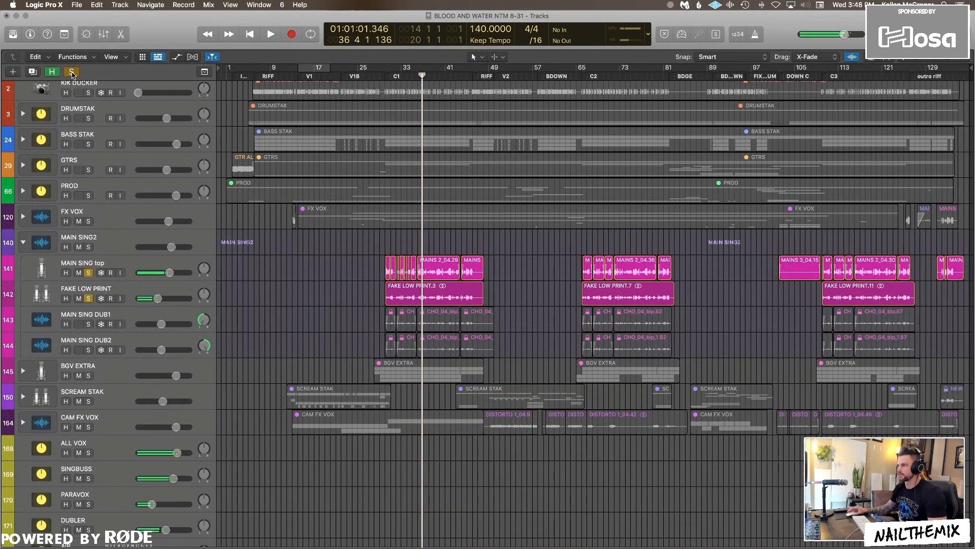
left_click(23, 242)
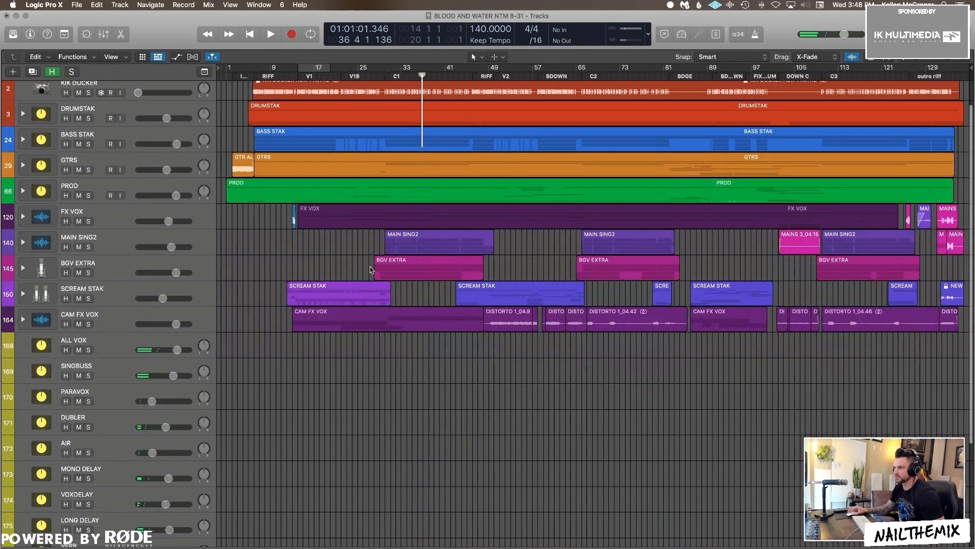
key("x")
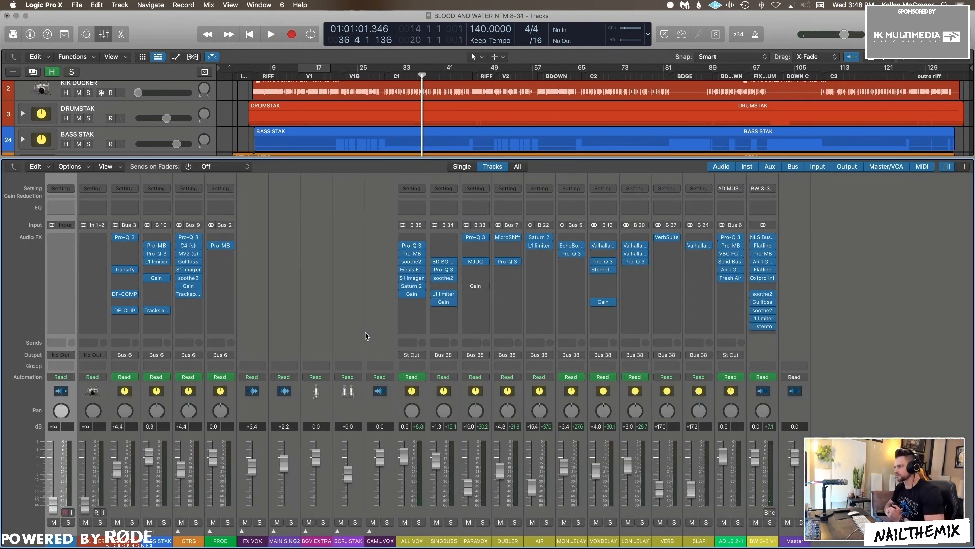